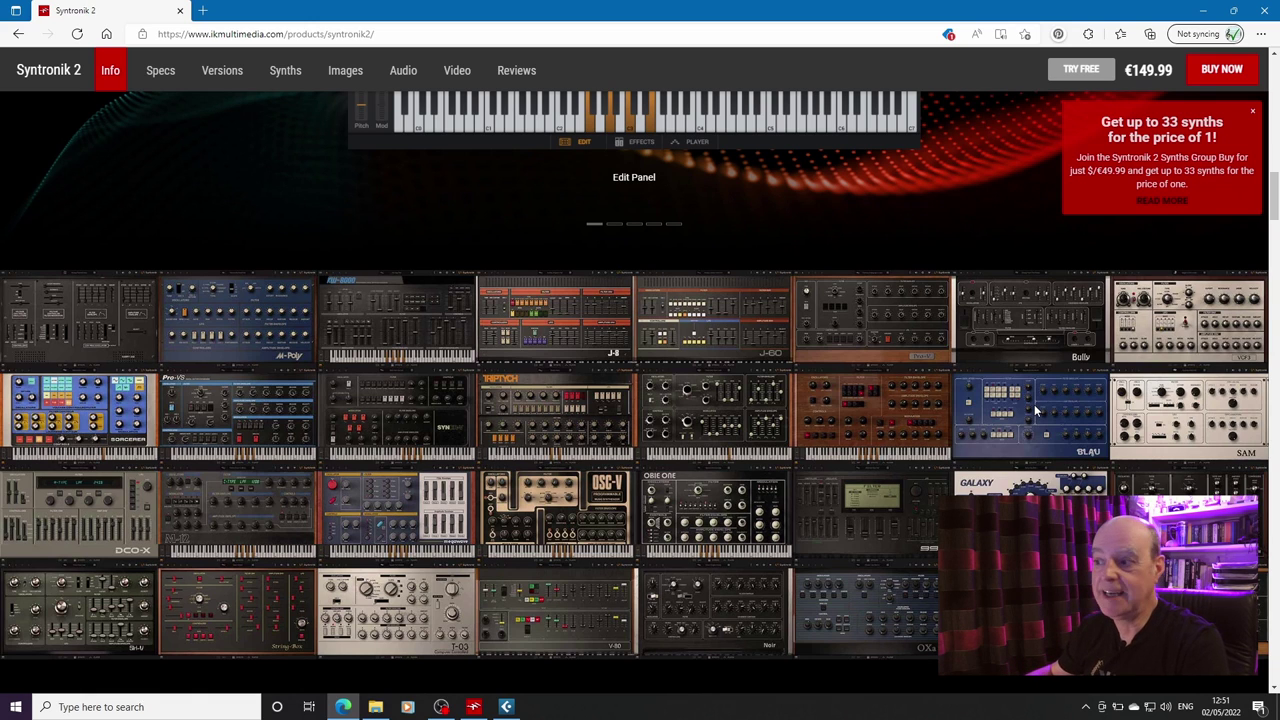
Open the Group Buy details and scroll to the qualifying new synths M-12, GS-V, Syner-V and OSC-V.
click(1163, 205)
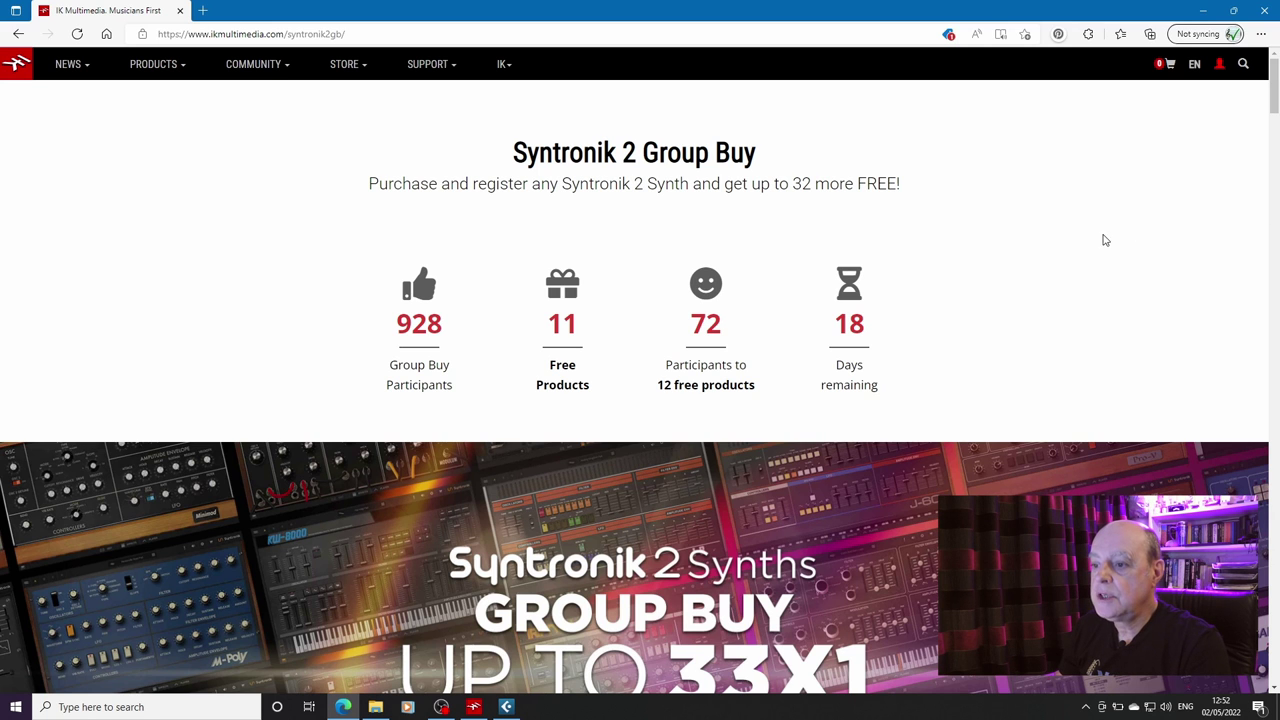
scroll(897, 296, down, 10)
scroll(897, 296, down, 9)
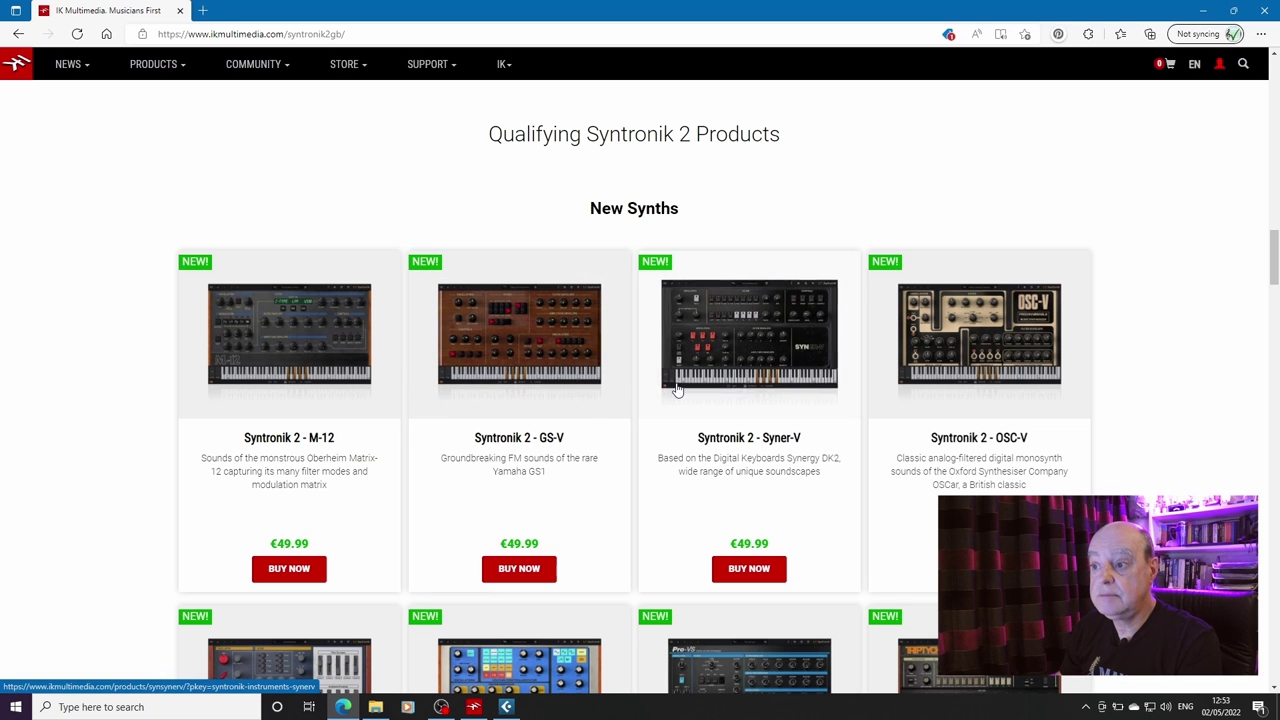
Scroll through the Classic Synths grid down to SAM, SH-V, String Box, T-03, V-80 and VCF3.
scroll(677, 390, down, 4)
scroll(677, 389, down, 5)
scroll(676, 389, down, 4)
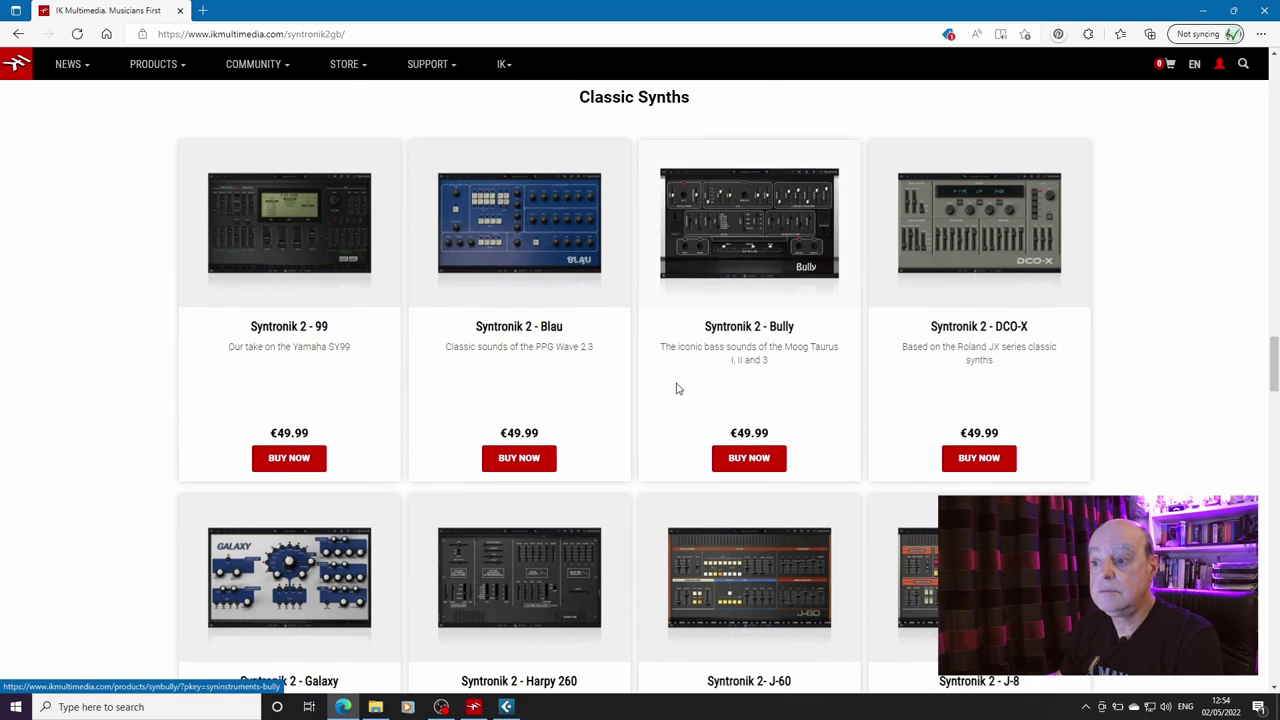
scroll(677, 390, down, 3)
scroll(677, 390, down, 1)
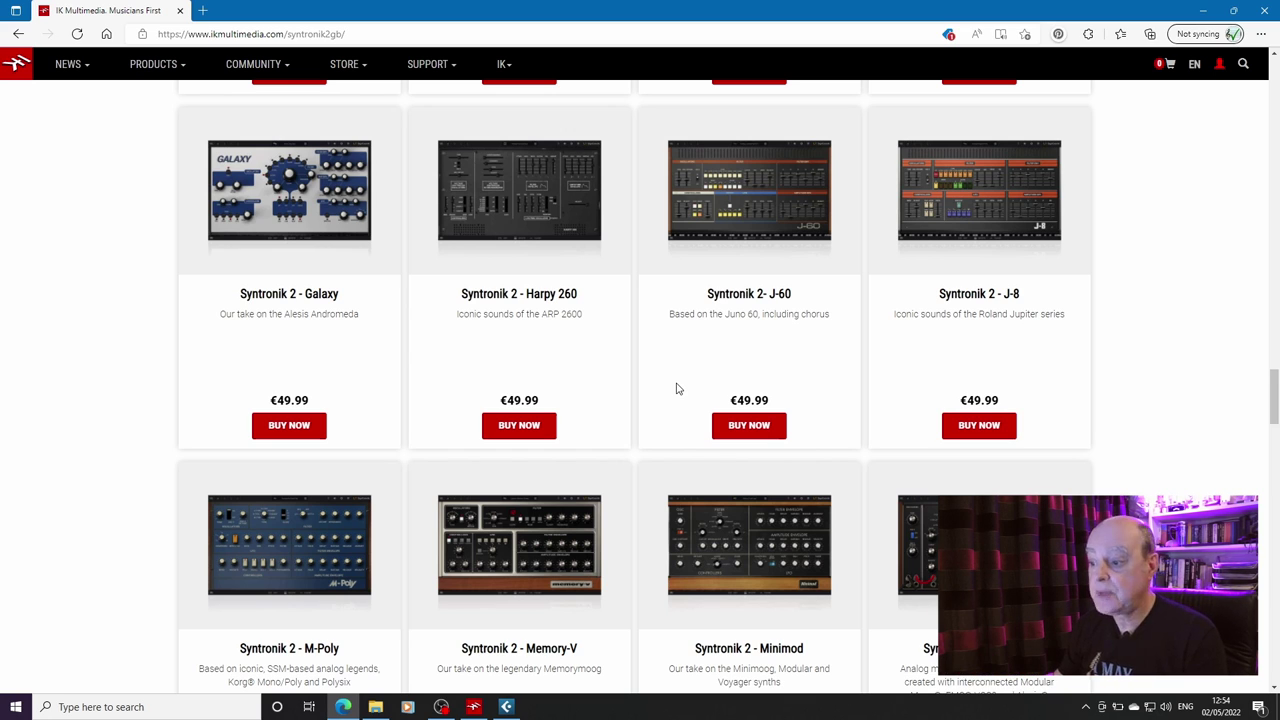
scroll(676, 389, down, 4)
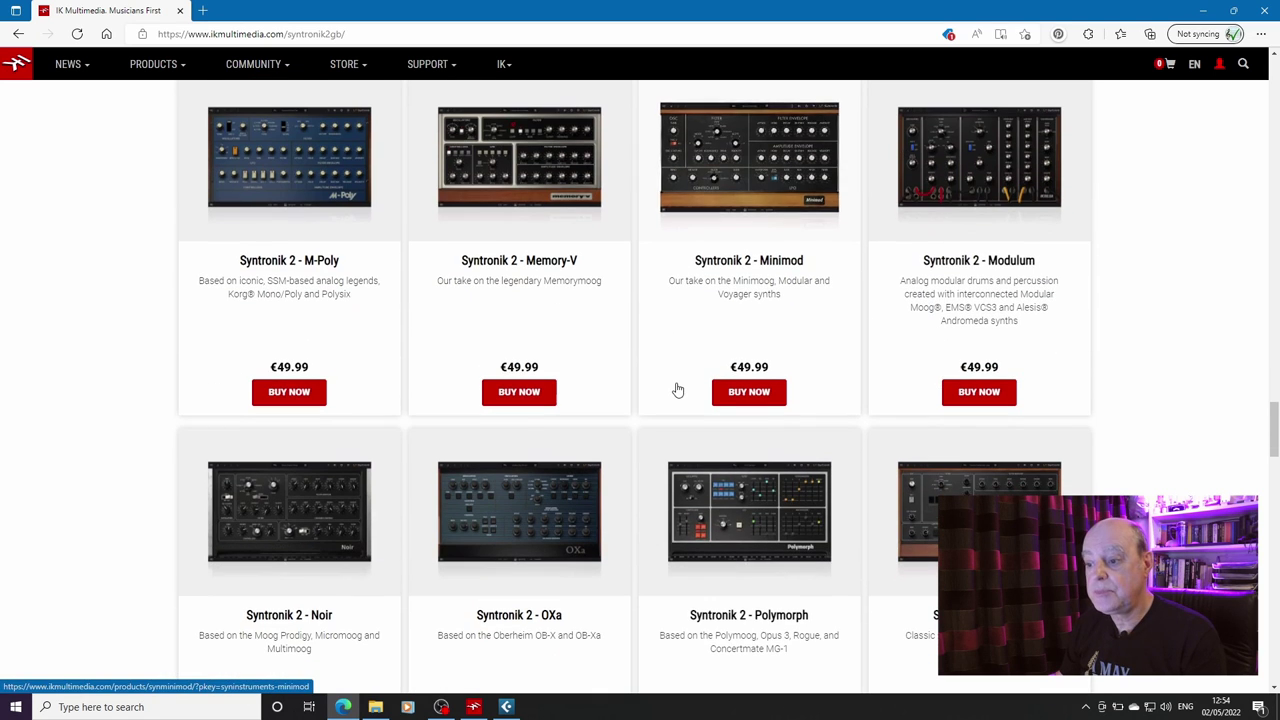
scroll(676, 389, up, 3)
scroll(677, 389, up, 1)
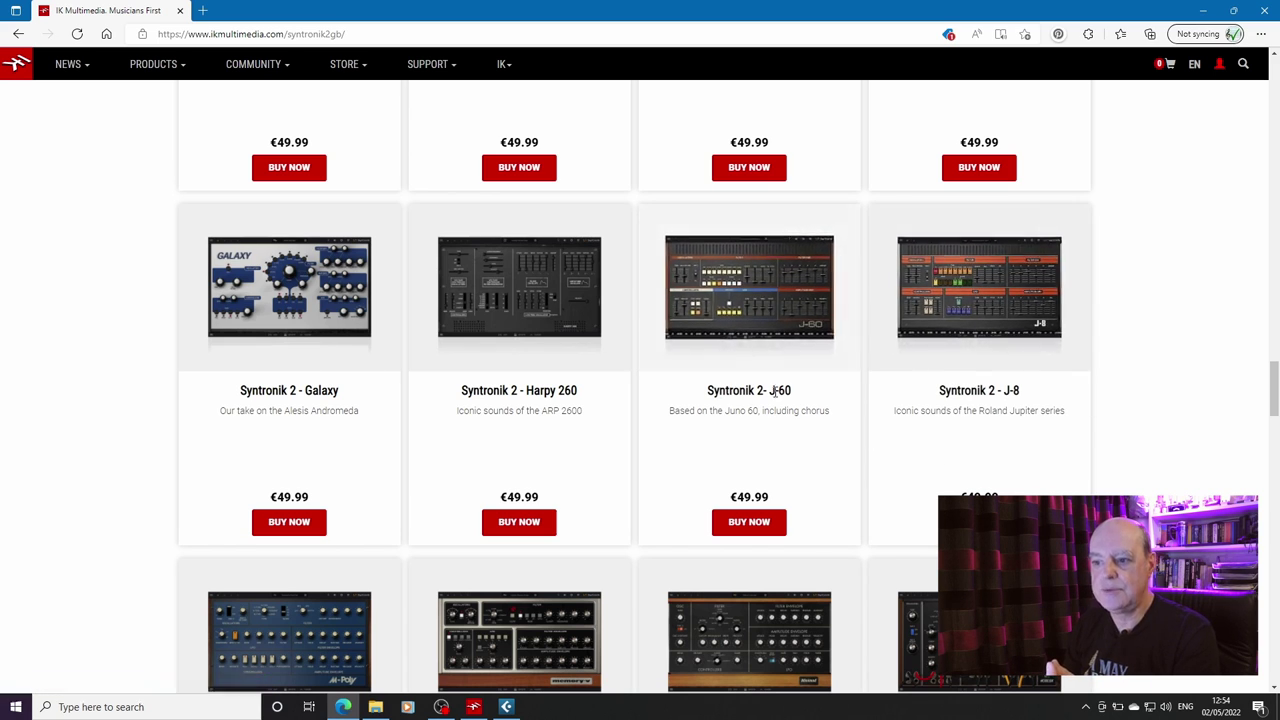
scroll(784, 364, down, 2)
scroll(785, 366, up, 1)
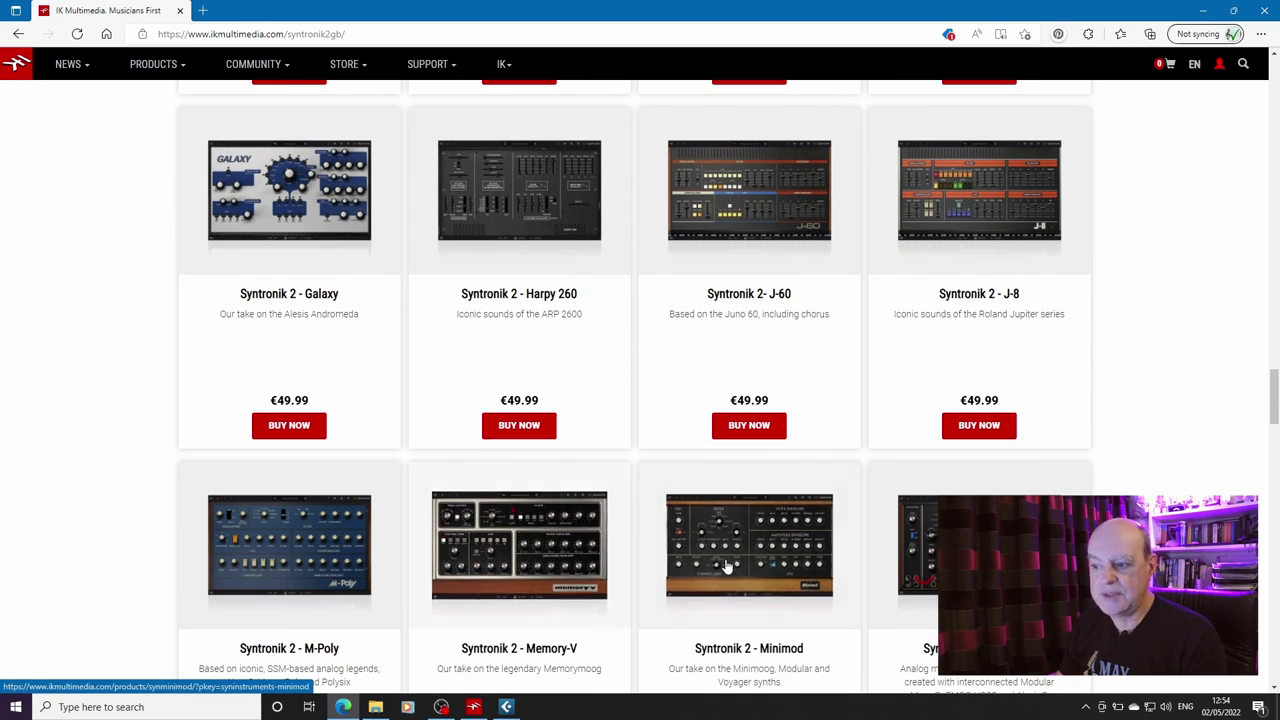
scroll(725, 567, down, 3)
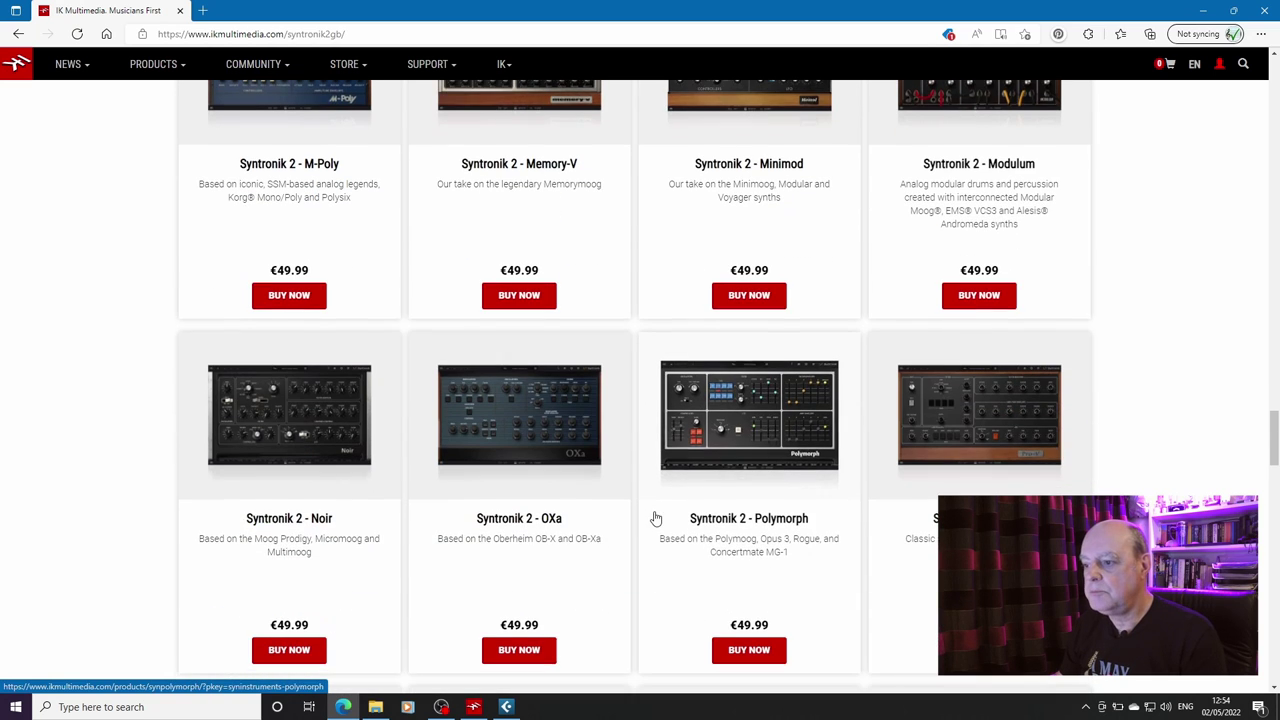
scroll(677, 489, down, 2)
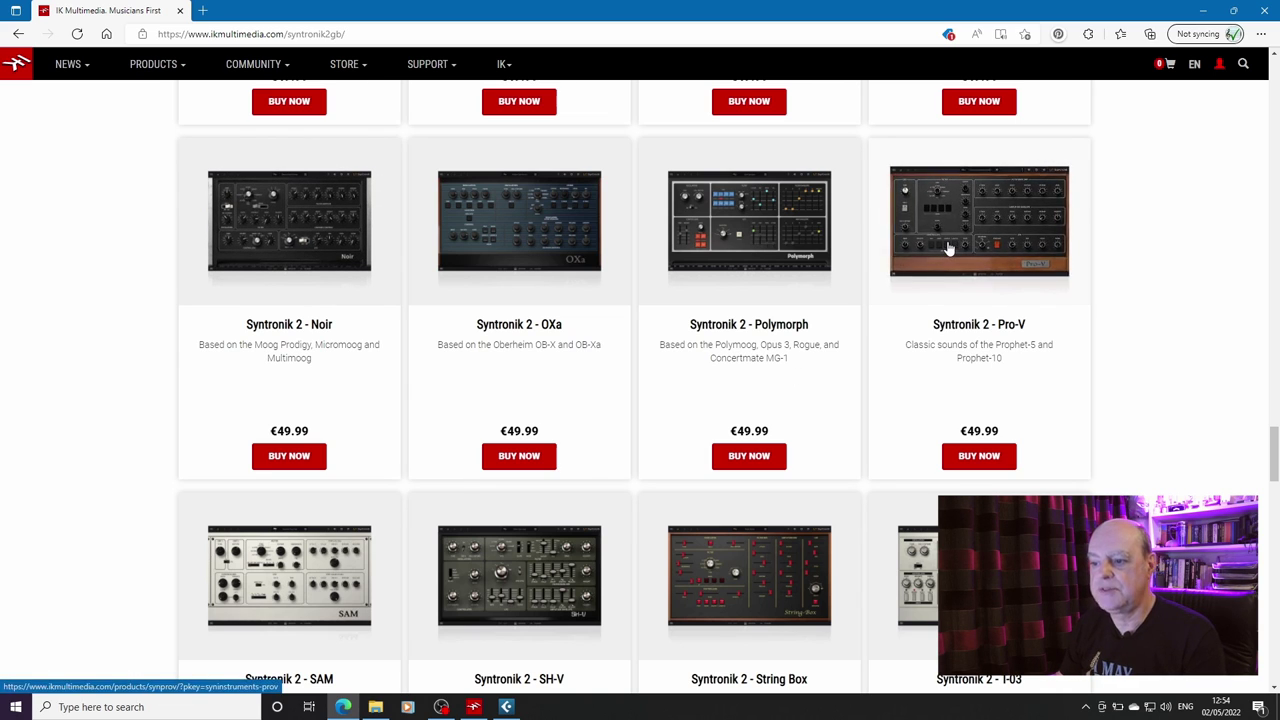
scroll(949, 248, down, 3)
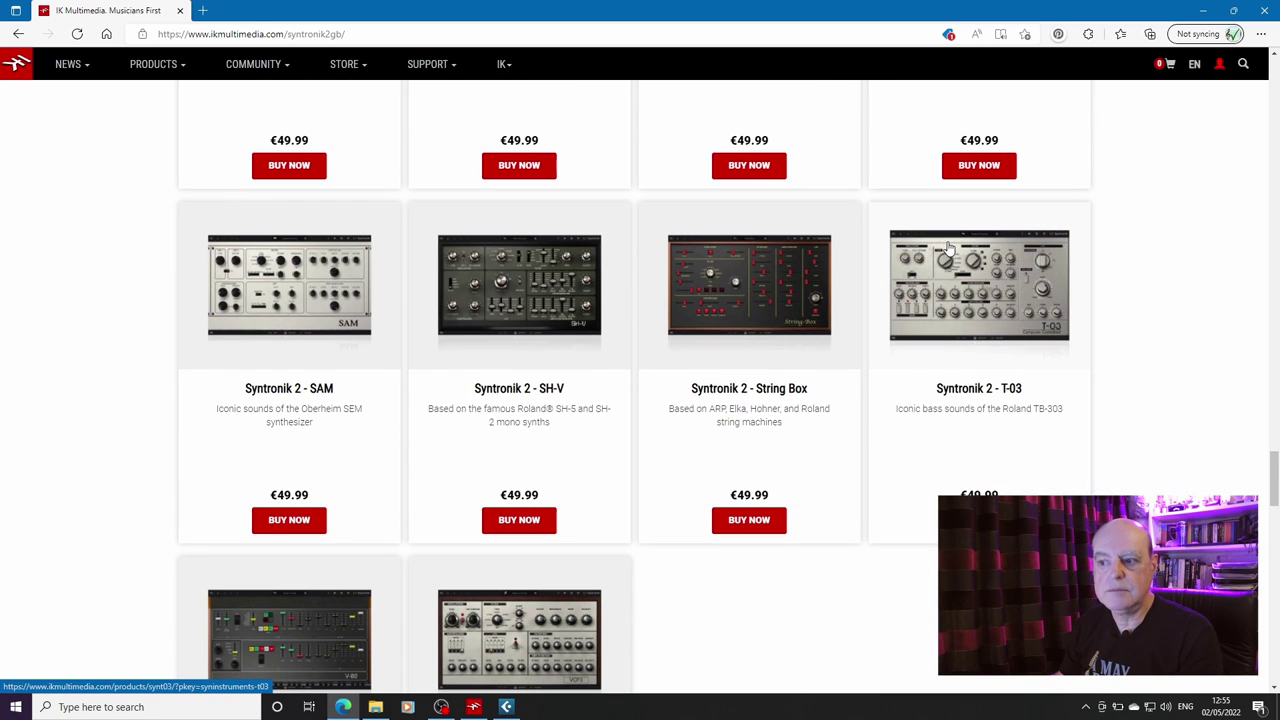
scroll(955, 328, down, 1)
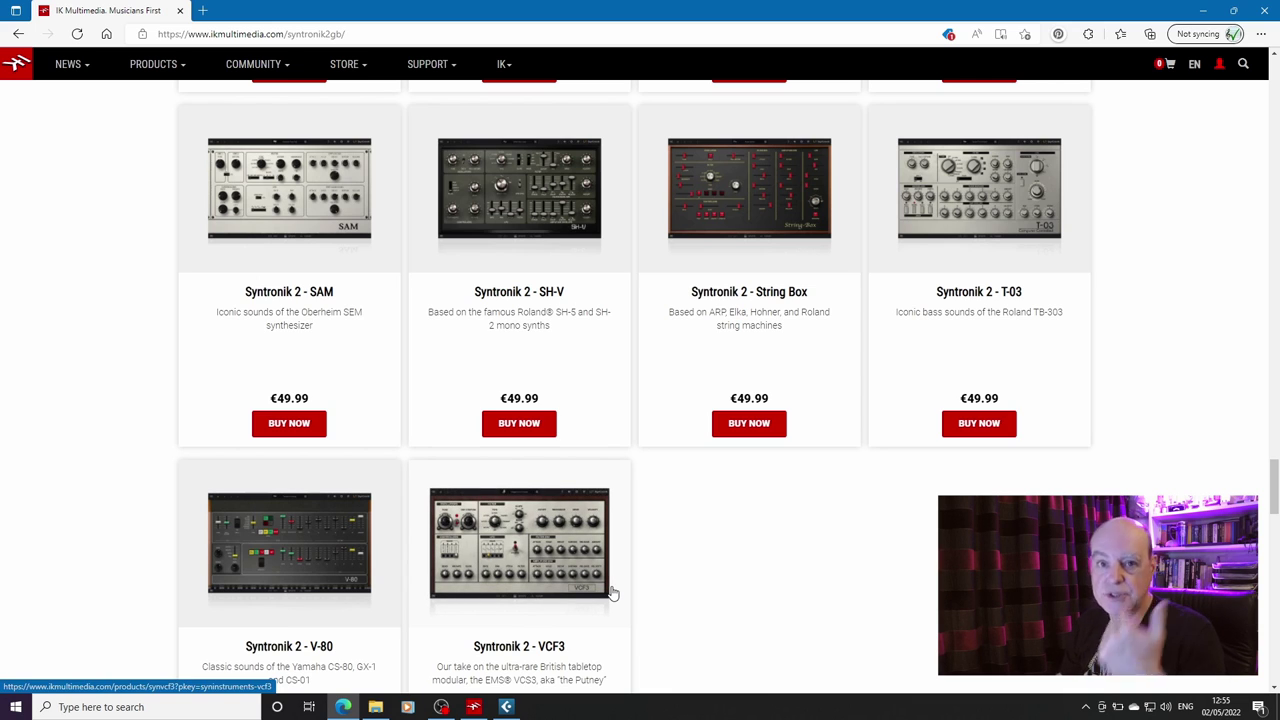
Scroll back up to the new synths M-12, GS-V, Syner-V and OSC-V on the Group Buy page.
scroll(613, 594, up, 6)
scroll(613, 594, up, 2)
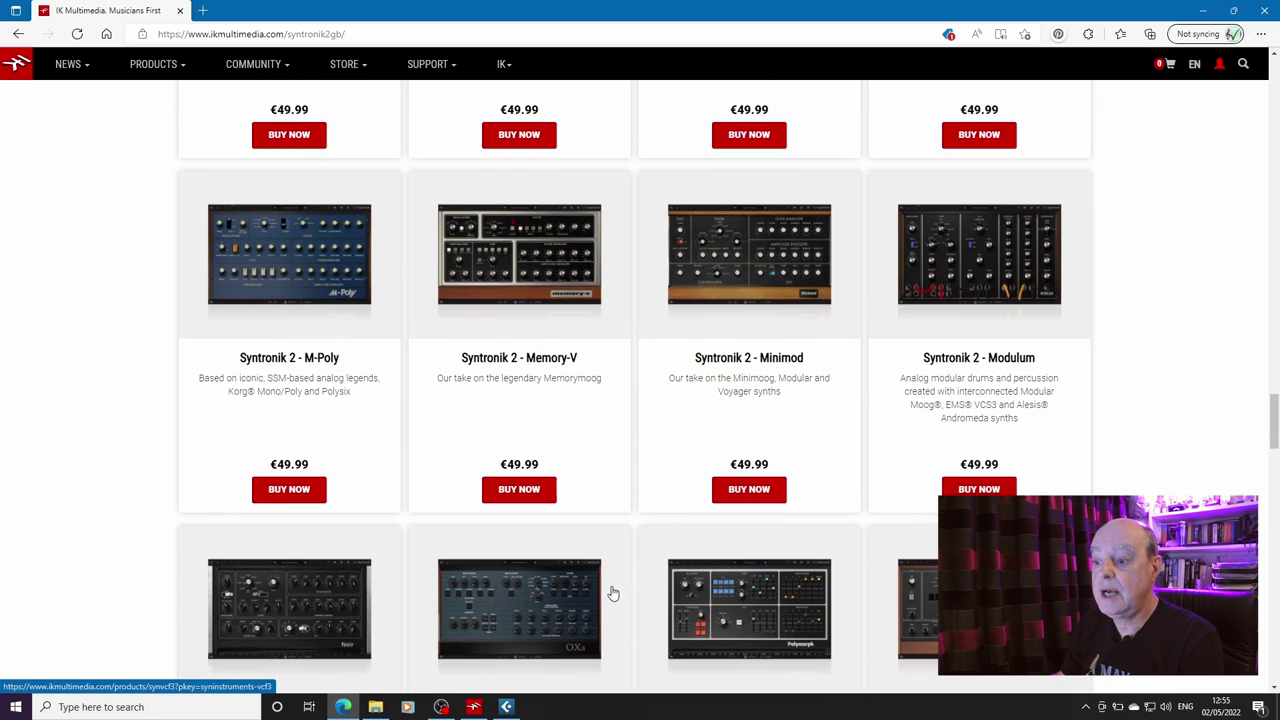
scroll(609, 591, down, 1)
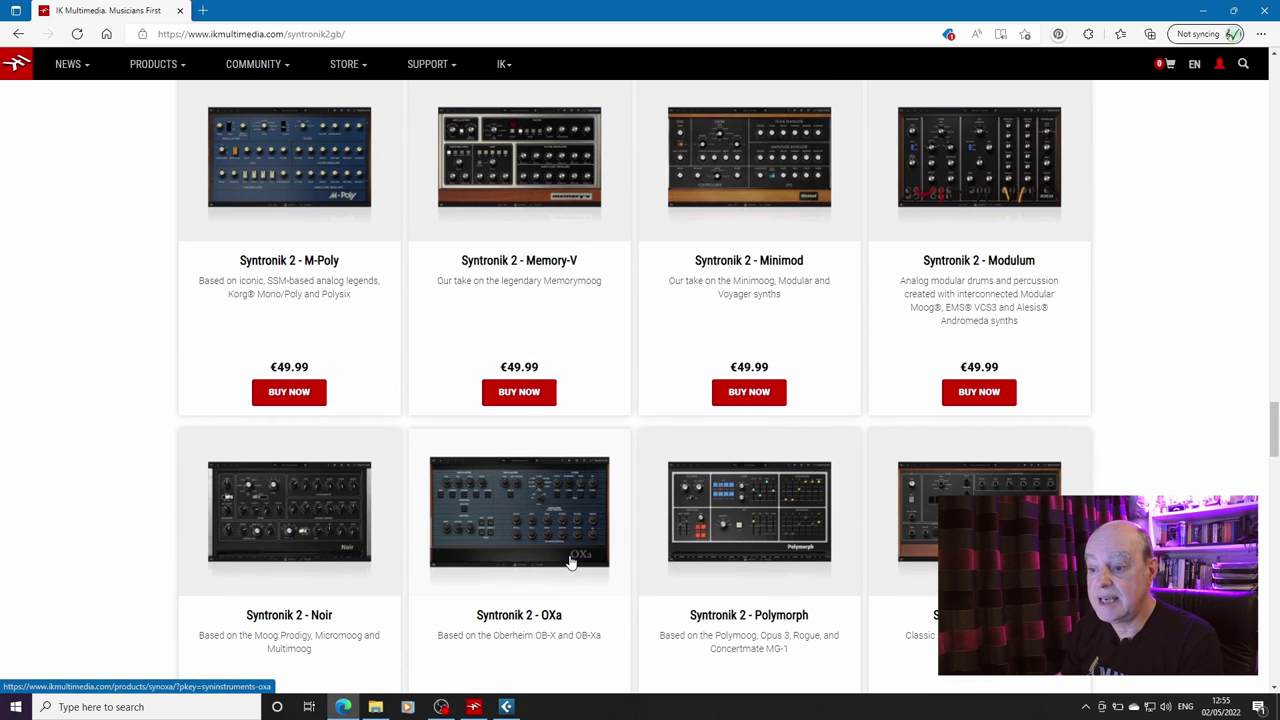
scroll(570, 563, up, 1)
scroll(570, 563, down, 15)
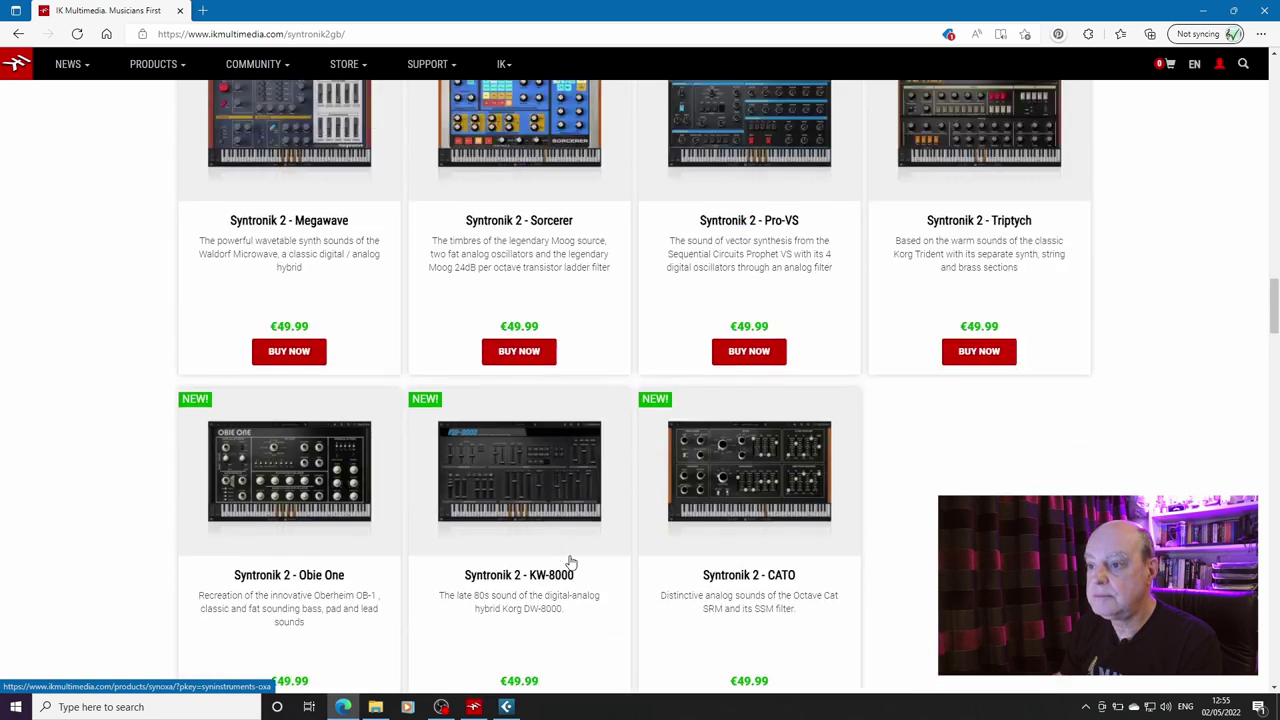
scroll(570, 563, up, 5)
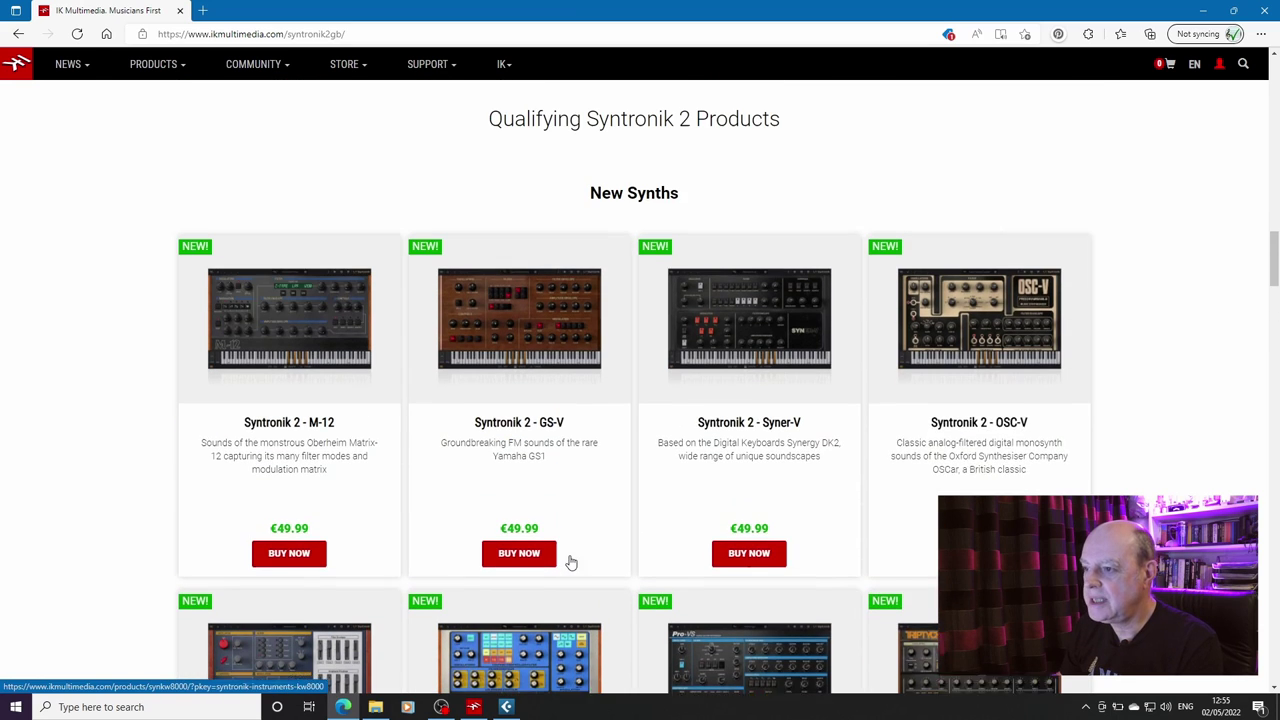
scroll(688, 511, down, 2)
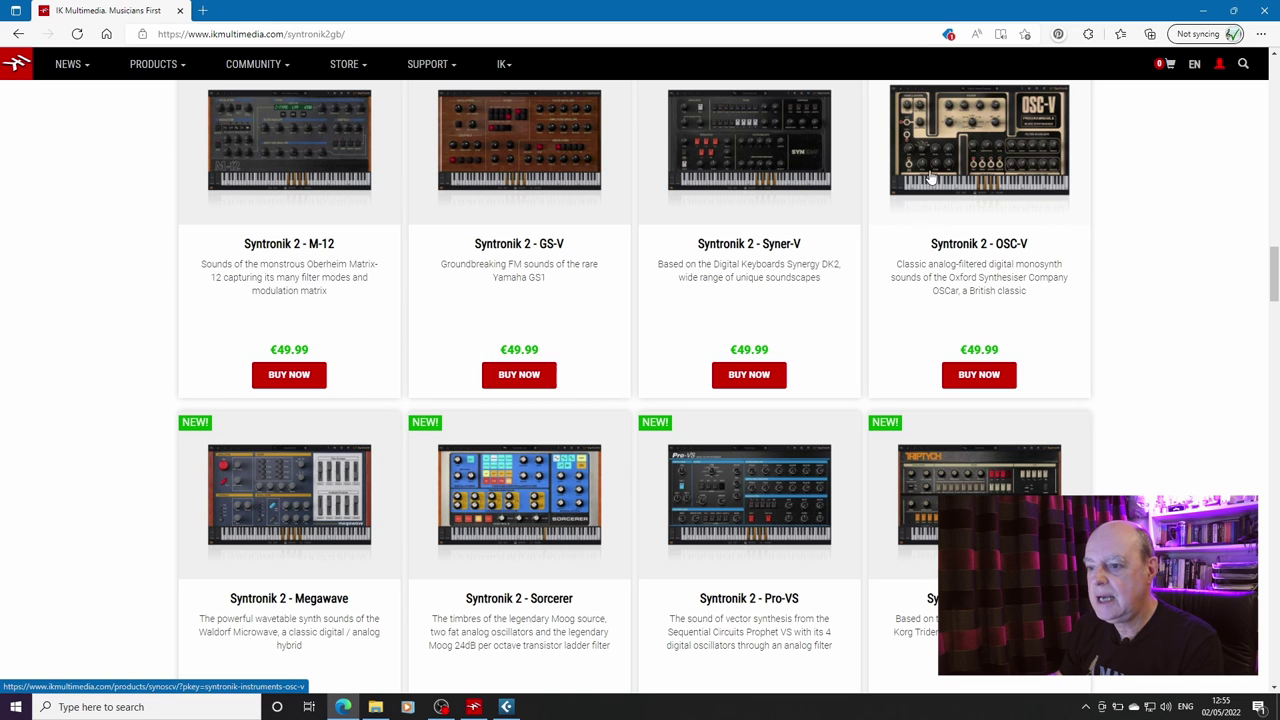
scroll(511, 486, down, 2)
scroll(511, 486, down, 2)
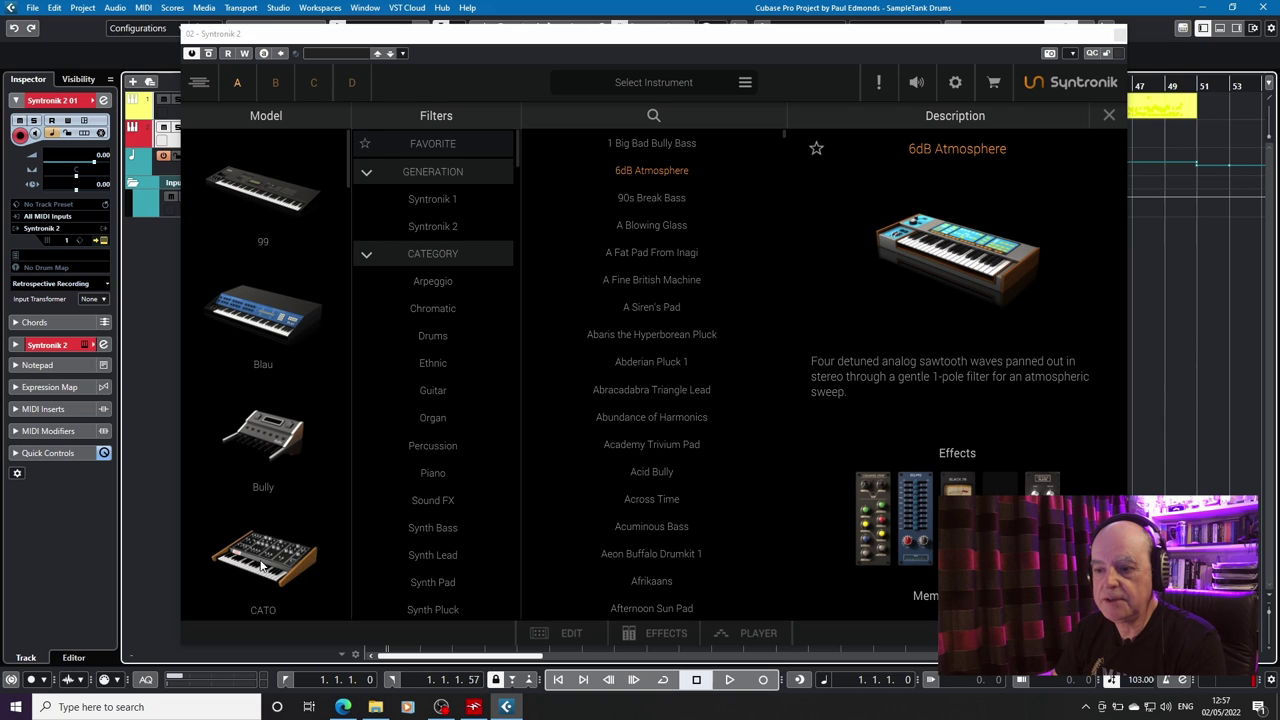
scroll(260, 435, down, 10)
scroll(260, 435, up, 10)
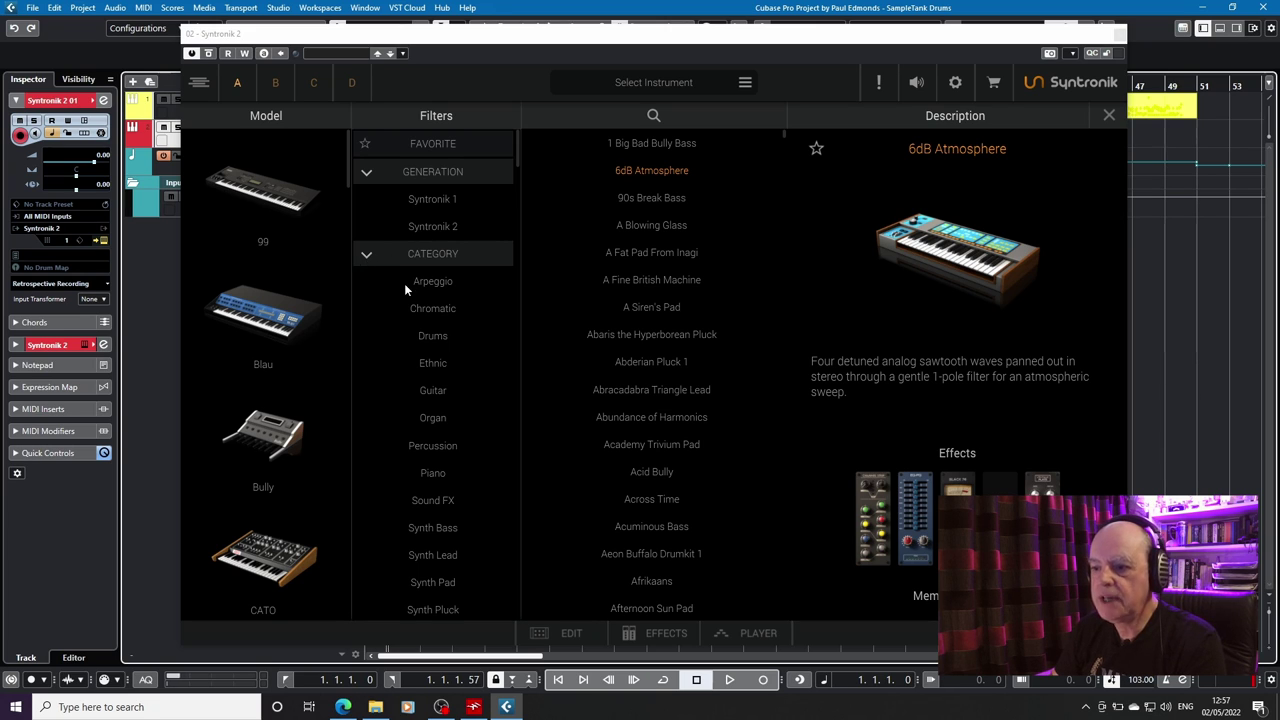
scroll(405, 289, down, 3)
scroll(405, 289, up, 2)
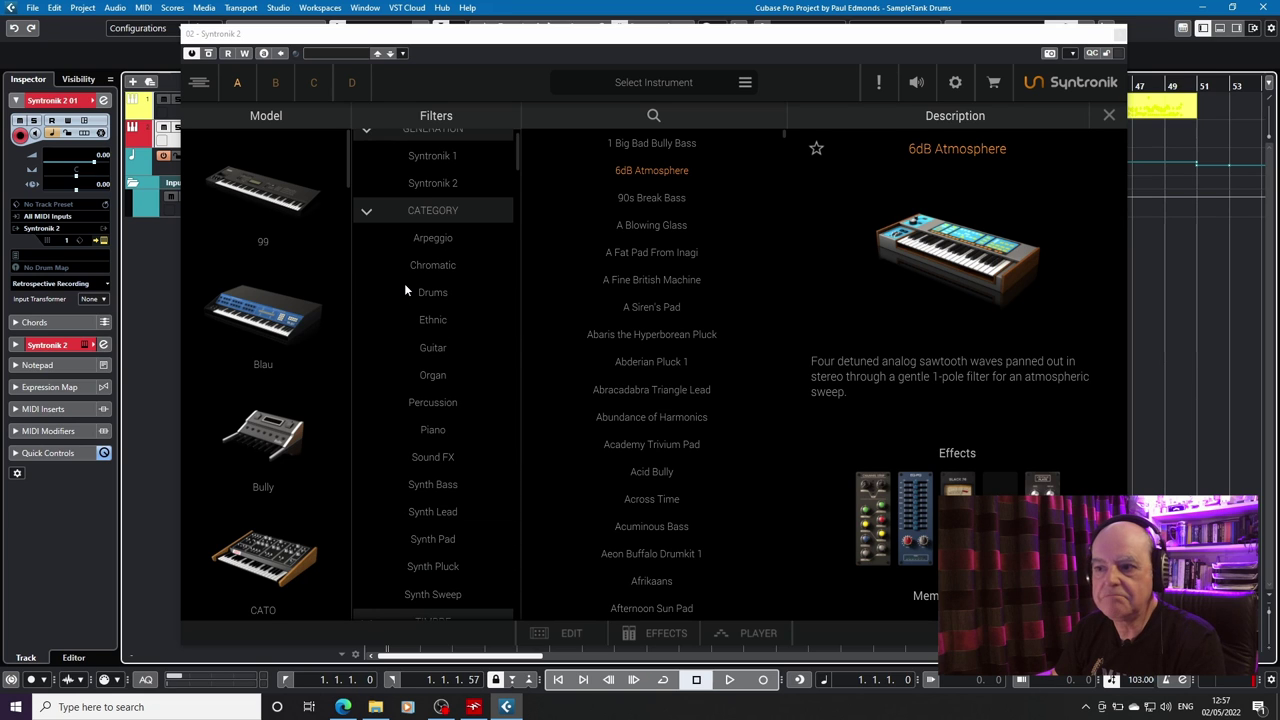
scroll(405, 289, down, 1)
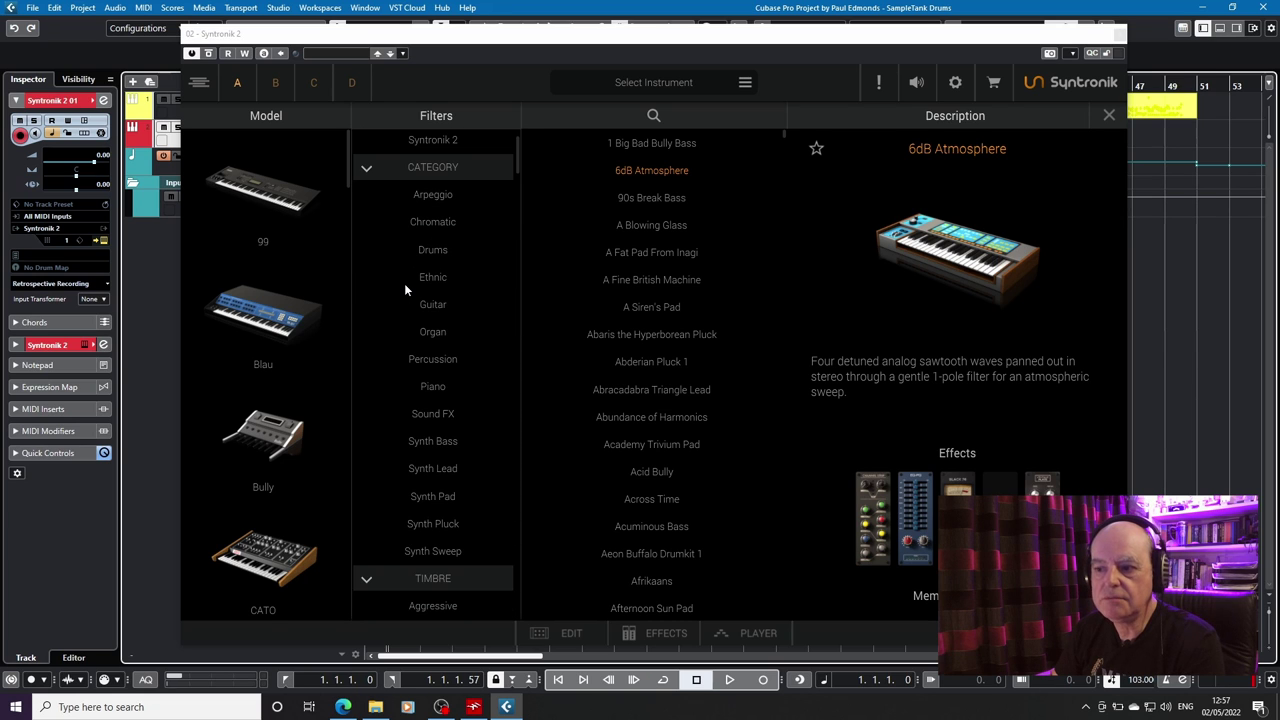
scroll(405, 289, down, 6)
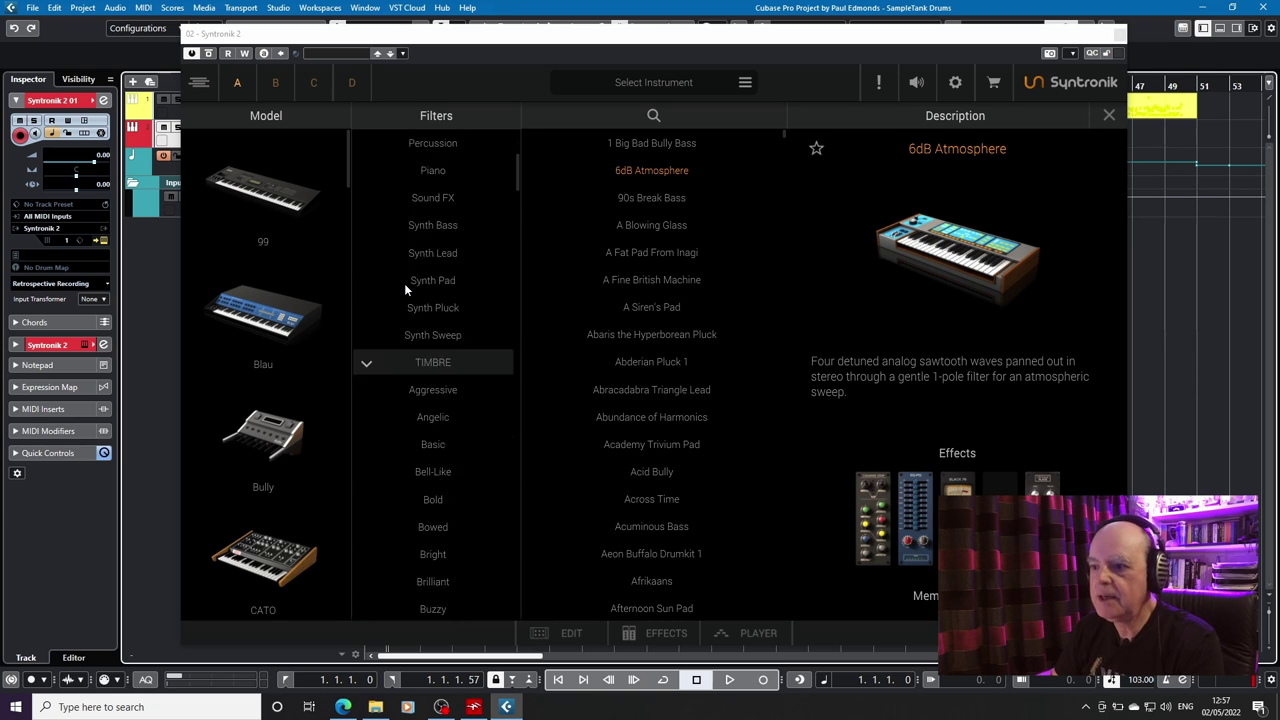
scroll(405, 289, down, 3)
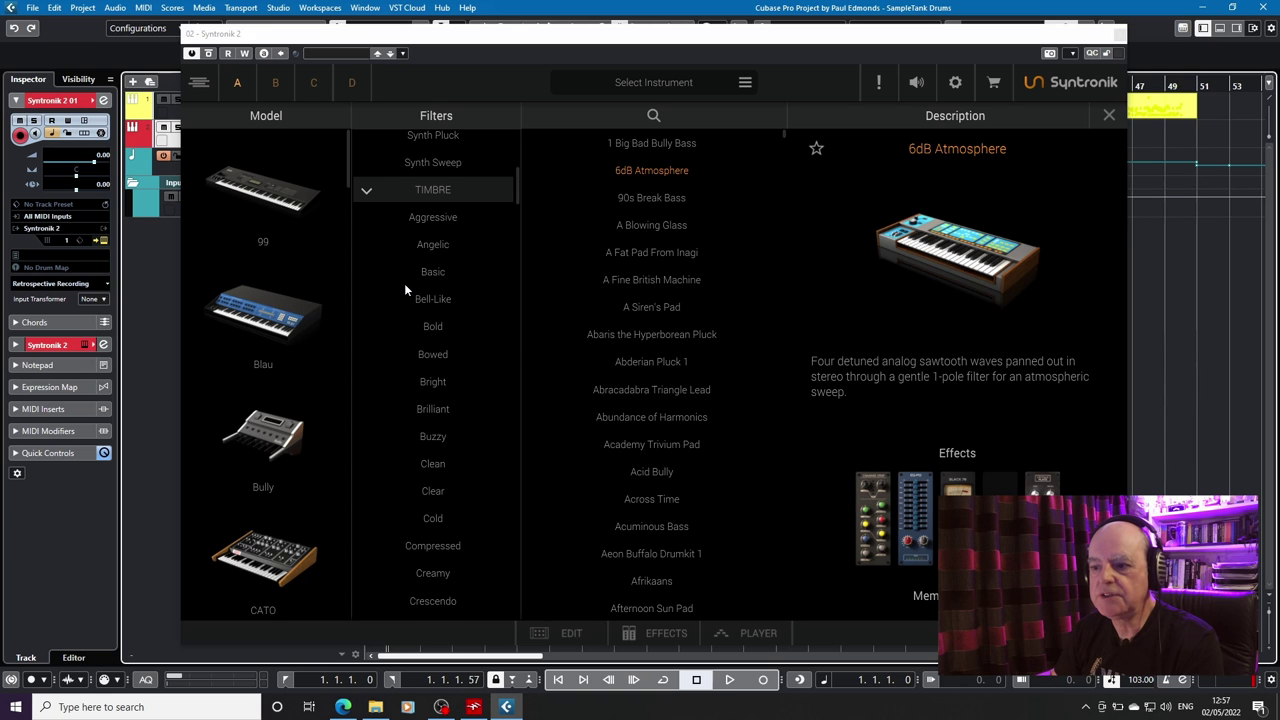
scroll(405, 289, down, 6)
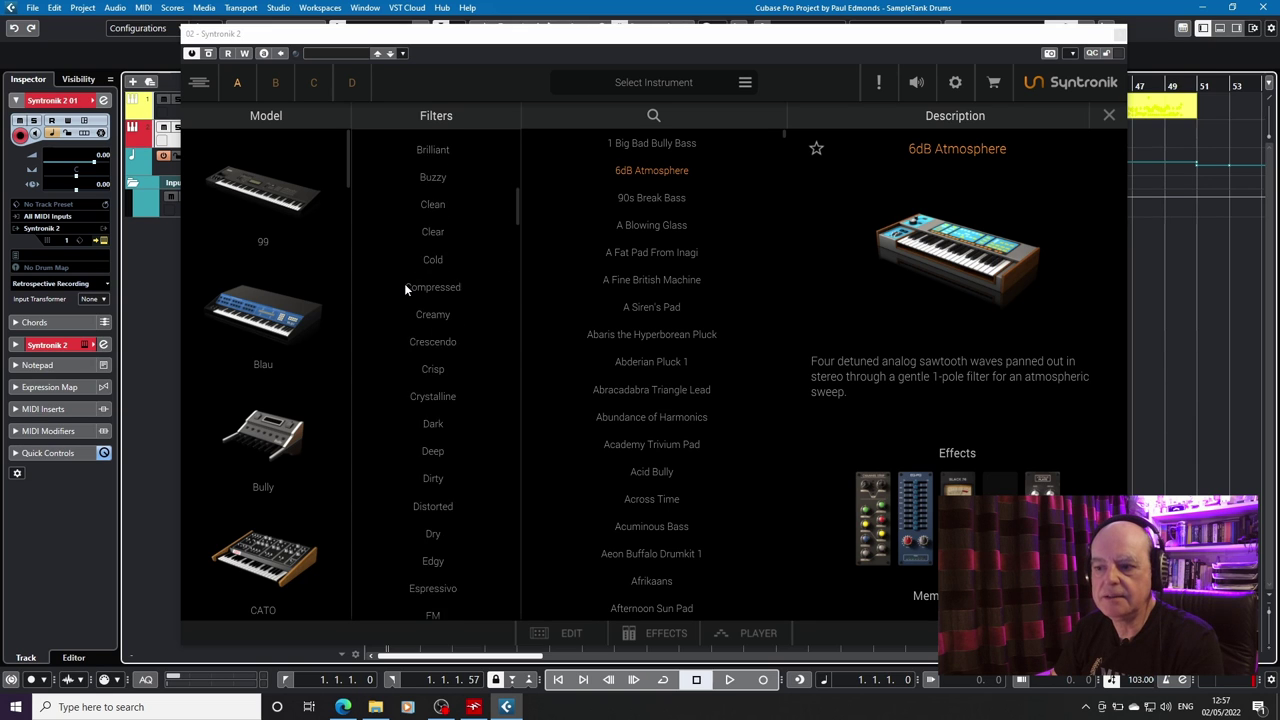
scroll(405, 289, down, 8)
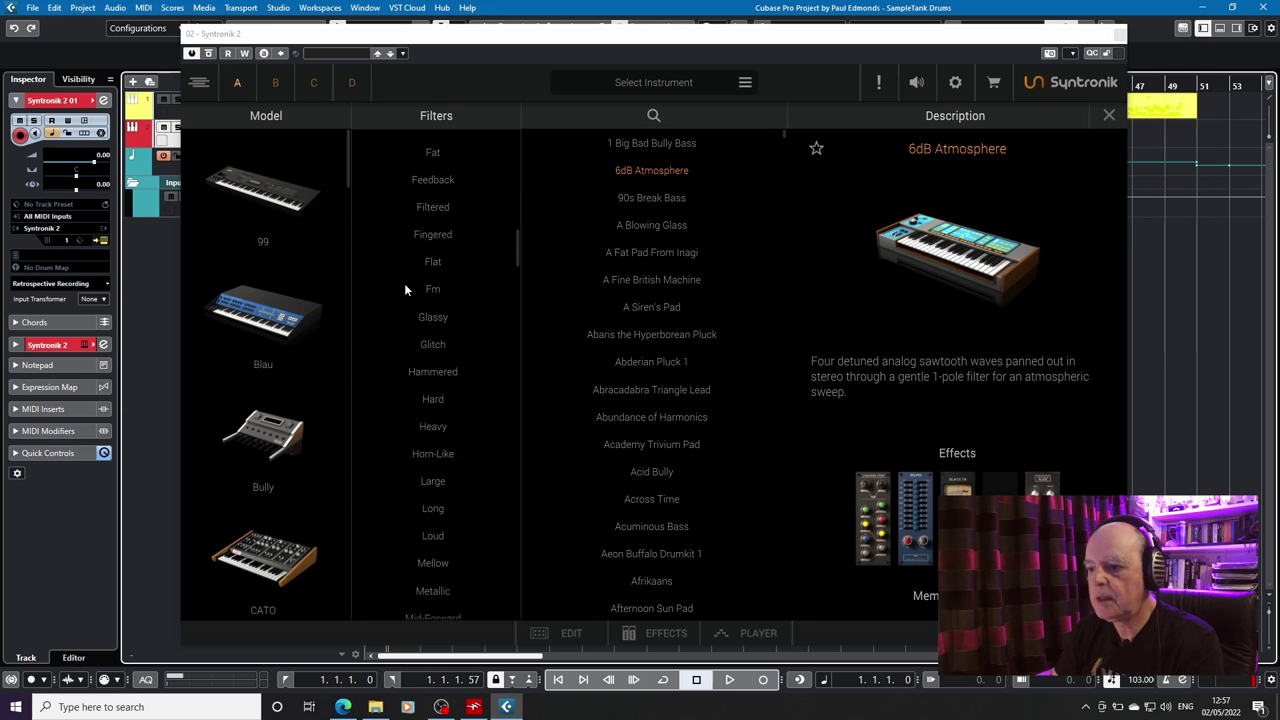
scroll(405, 289, down, 8)
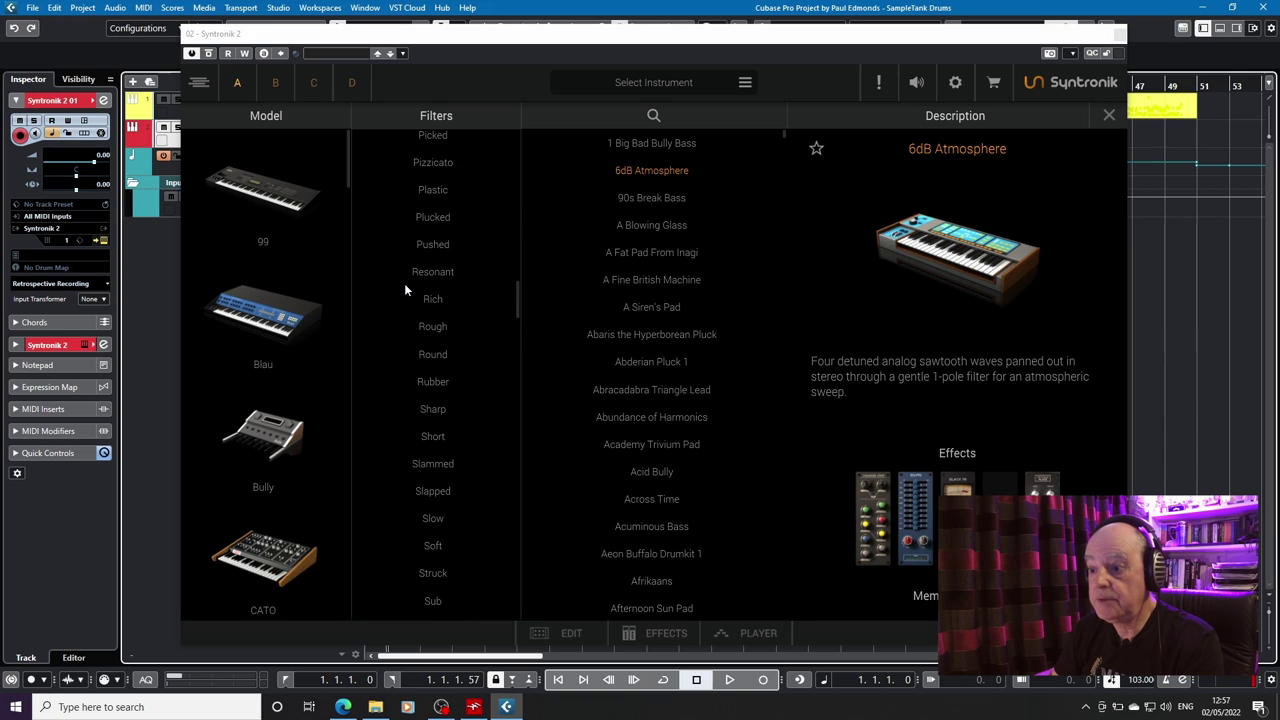
scroll(405, 289, down, 12)
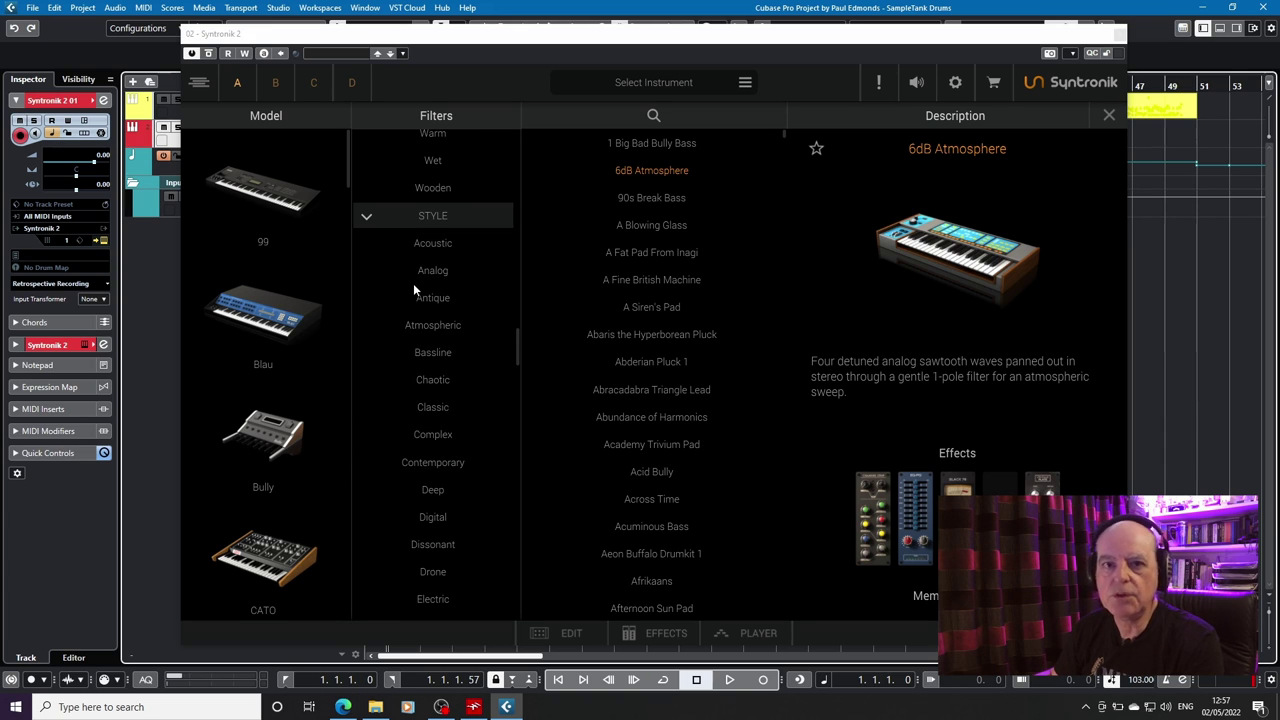
scroll(413, 288, down, 20)
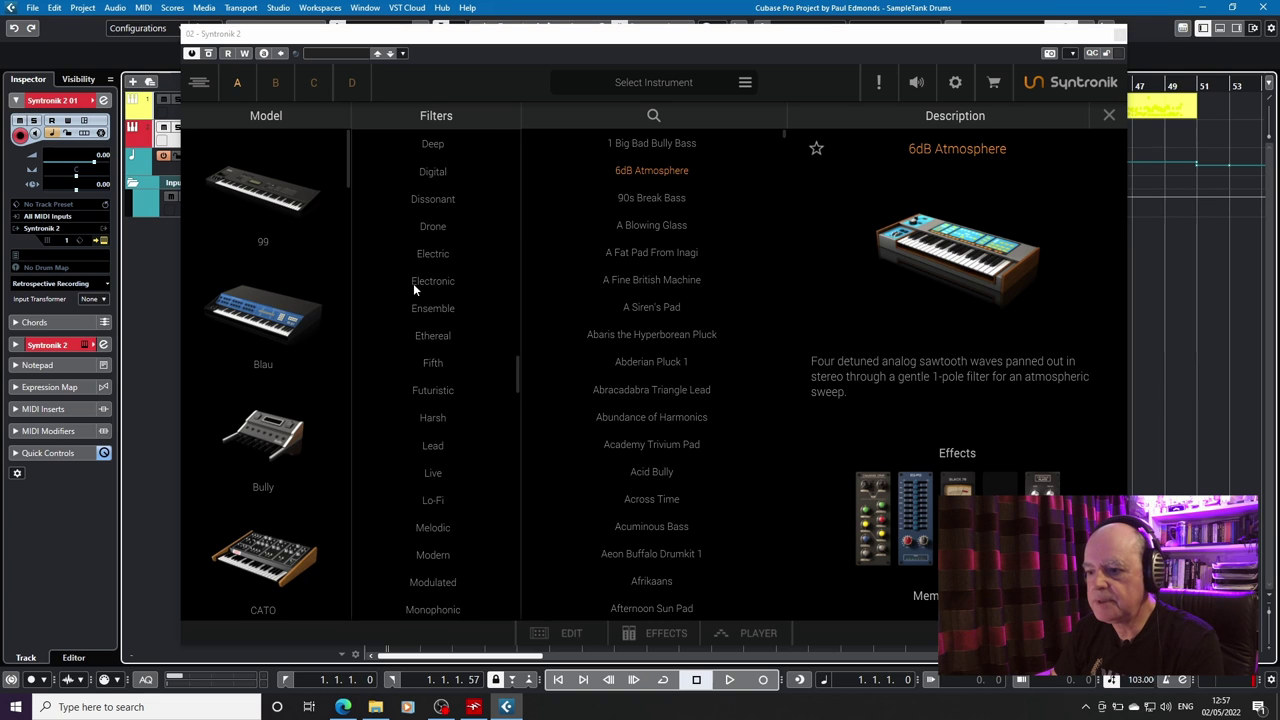
scroll(413, 288, down, 12)
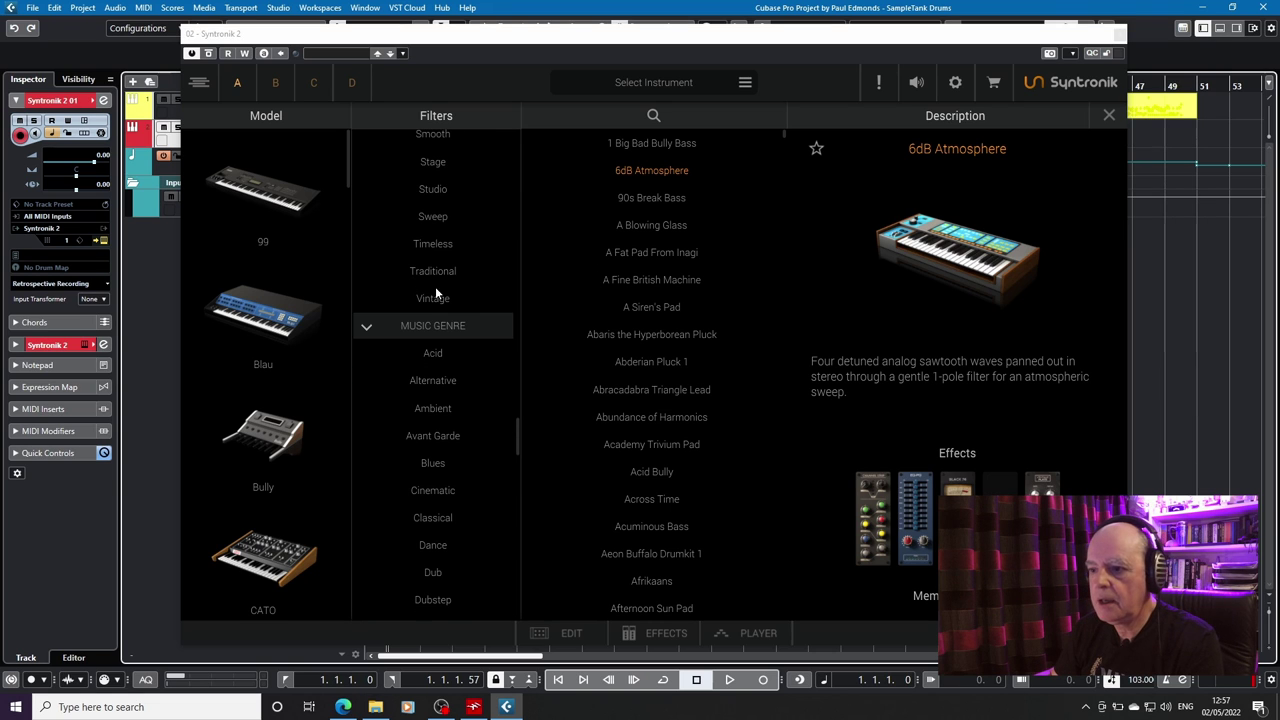
scroll(457, 332, down, 6)
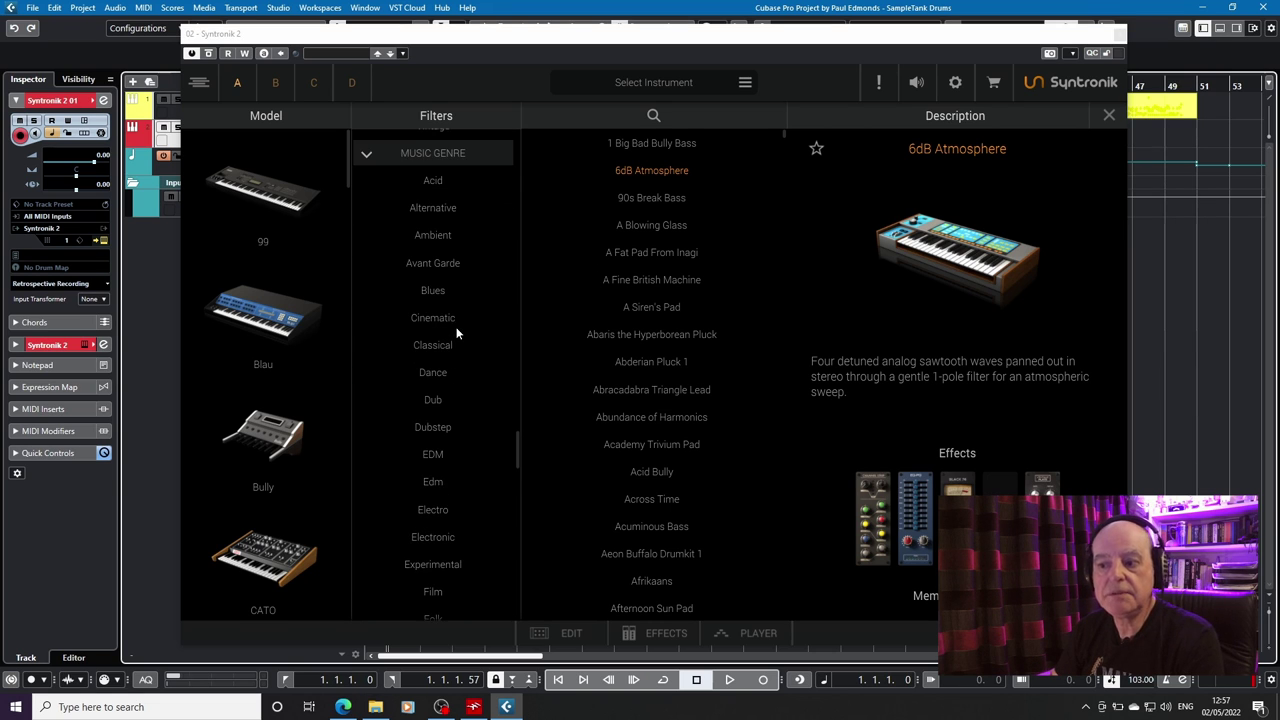
scroll(456, 332, down, 20)
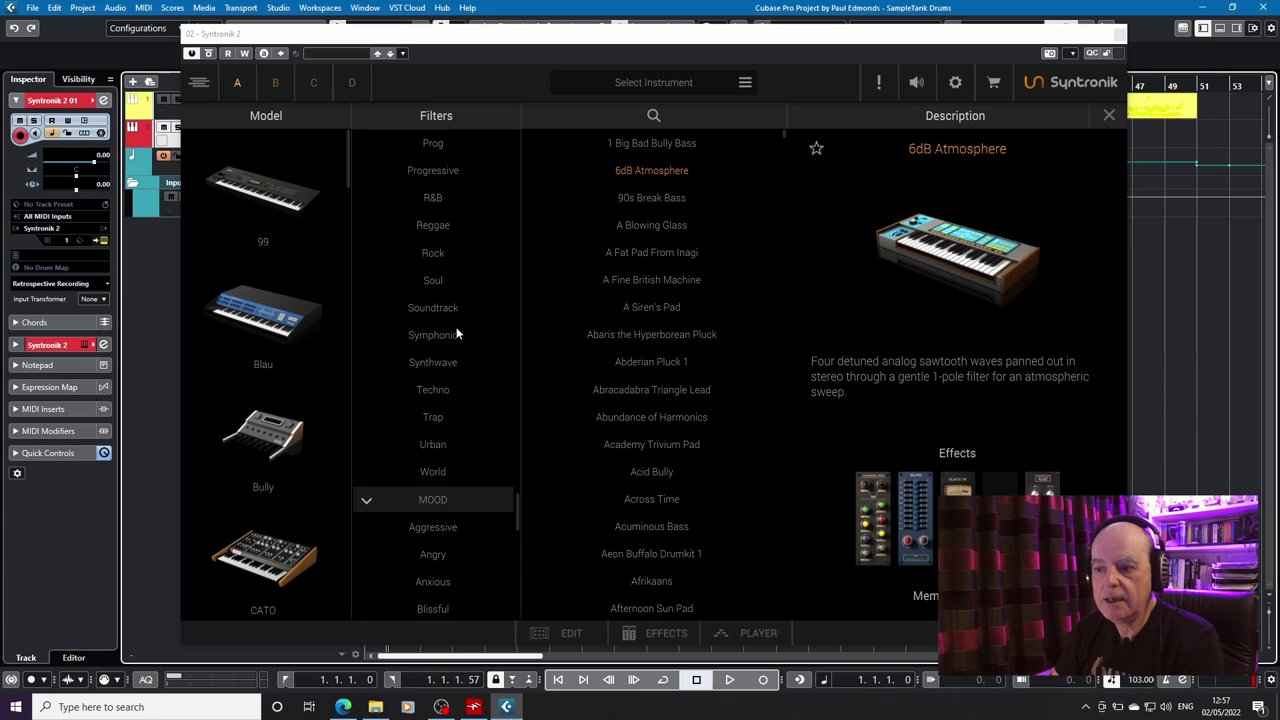
scroll(456, 332, down, 20)
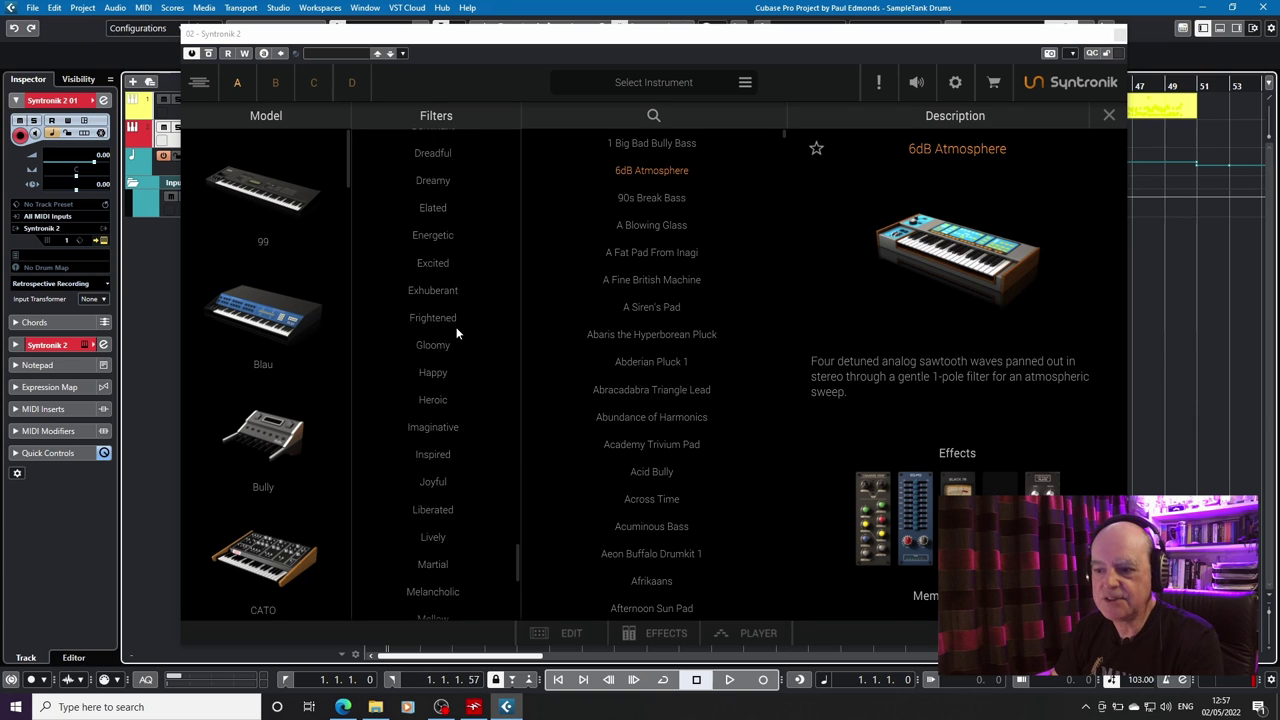
scroll(456, 332, up, 2)
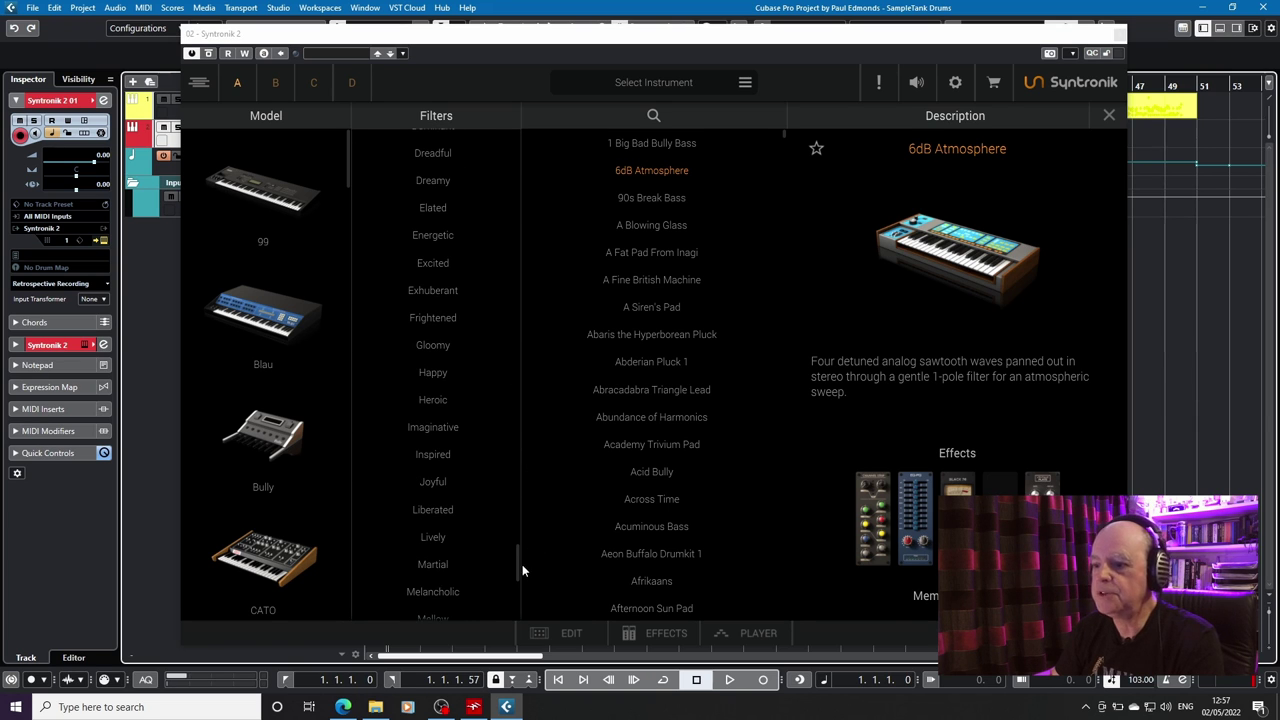
drag(516, 570, 500, 137)
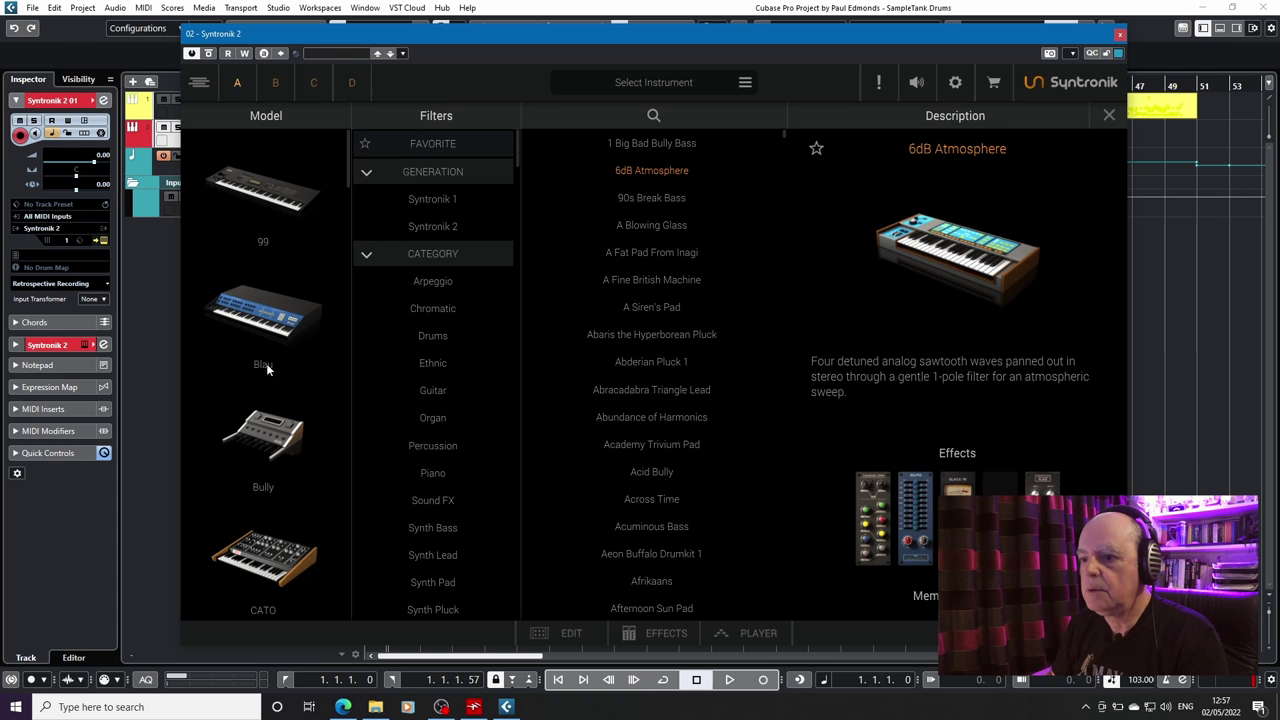
scroll(290, 358, down, 10)
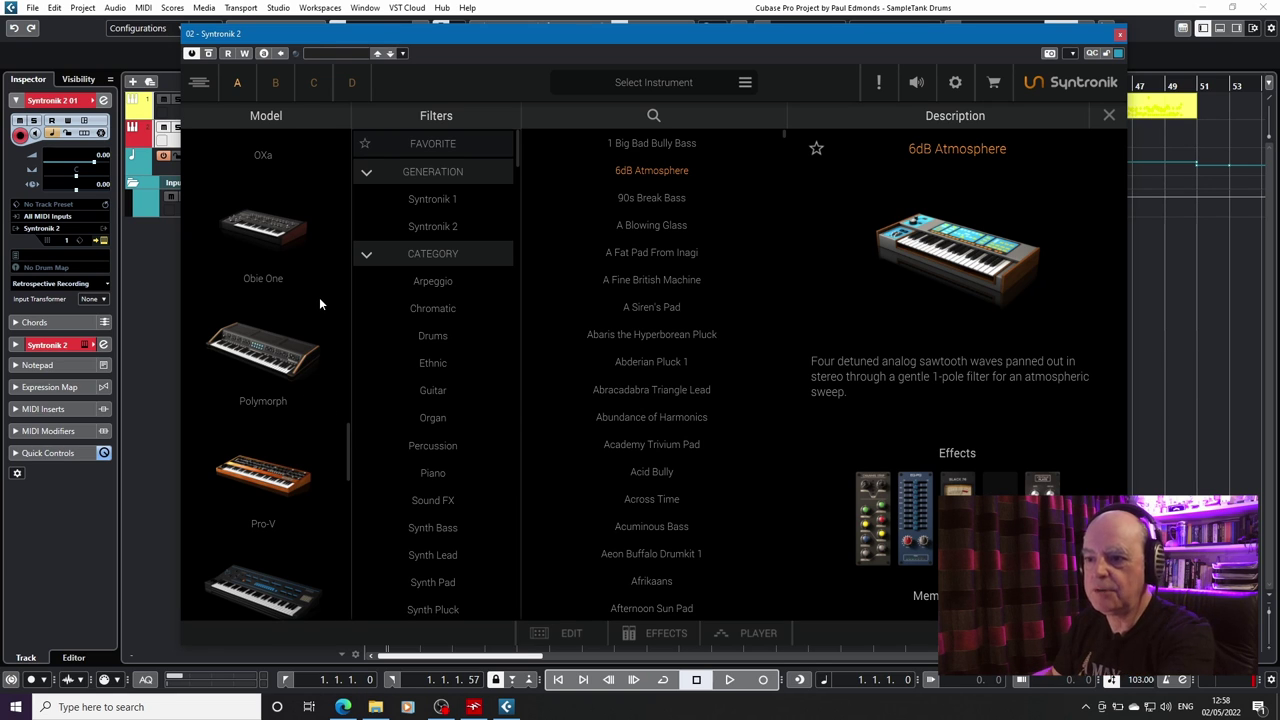
scroll(304, 311, down, 3)
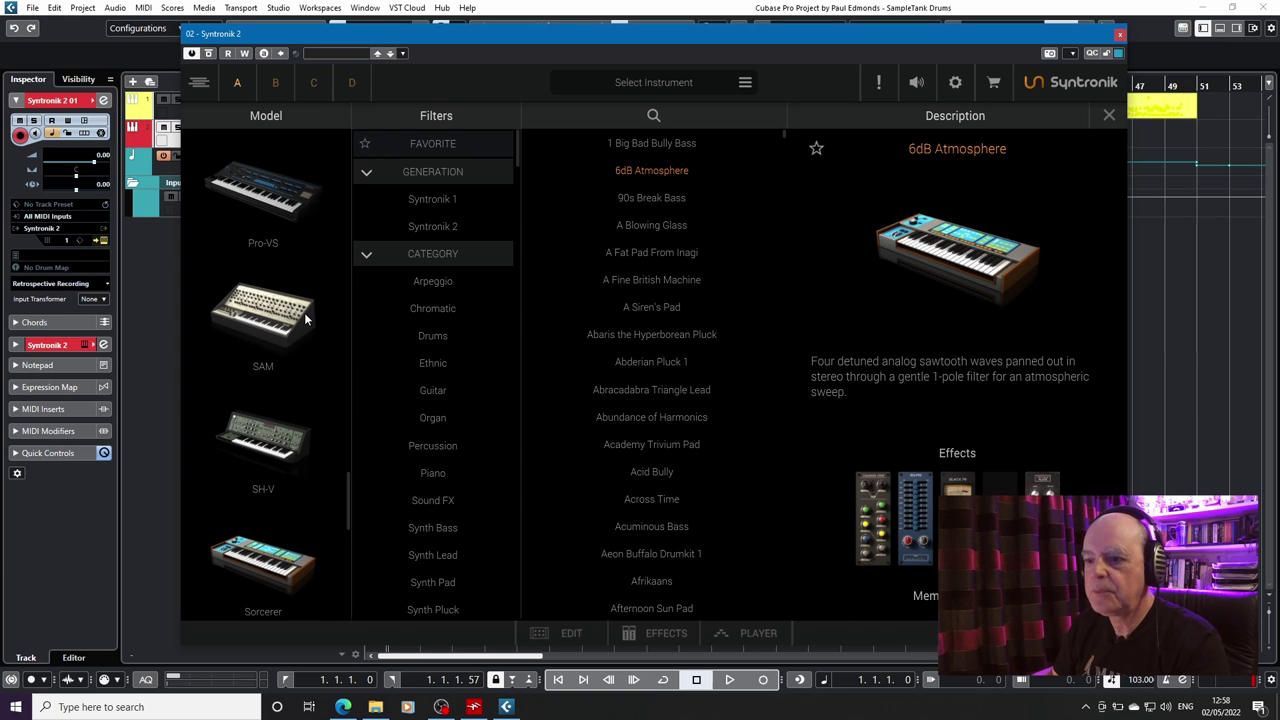
Try the SH-V and SAM model filters, then filter the presets to Sorcerer Synth Pads.
click(272, 440)
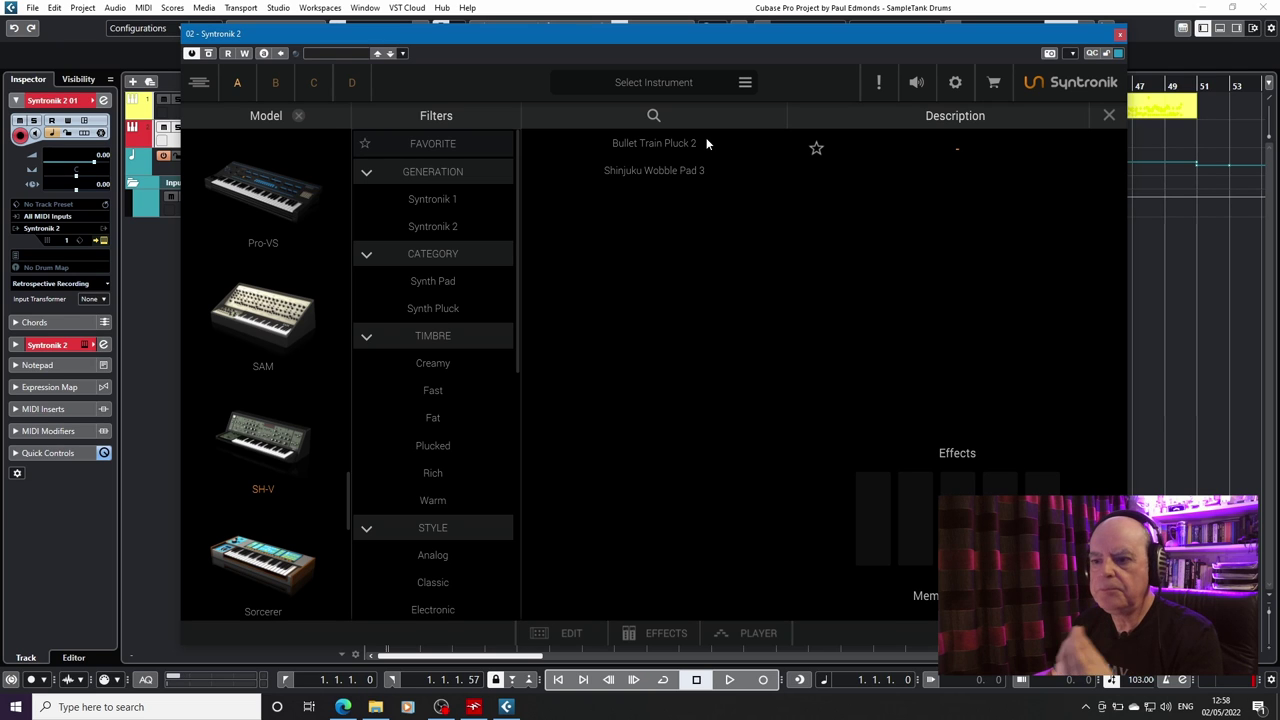
click(273, 334)
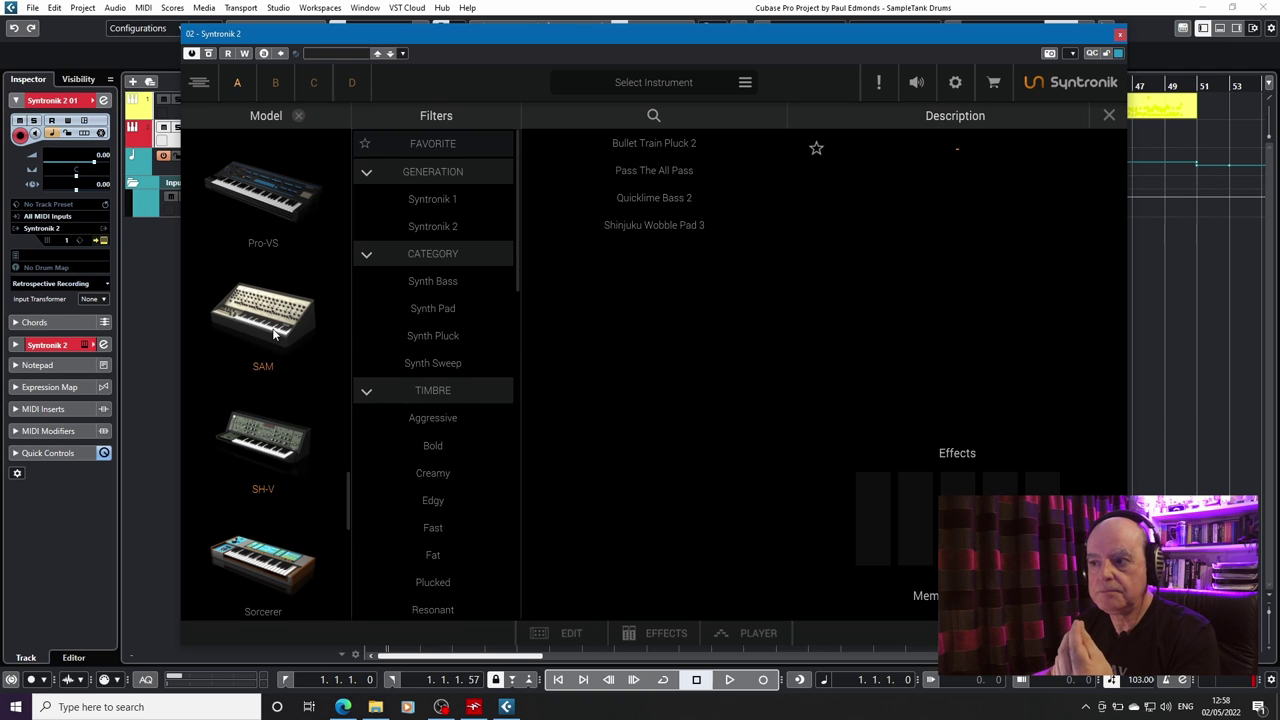
click(265, 445)
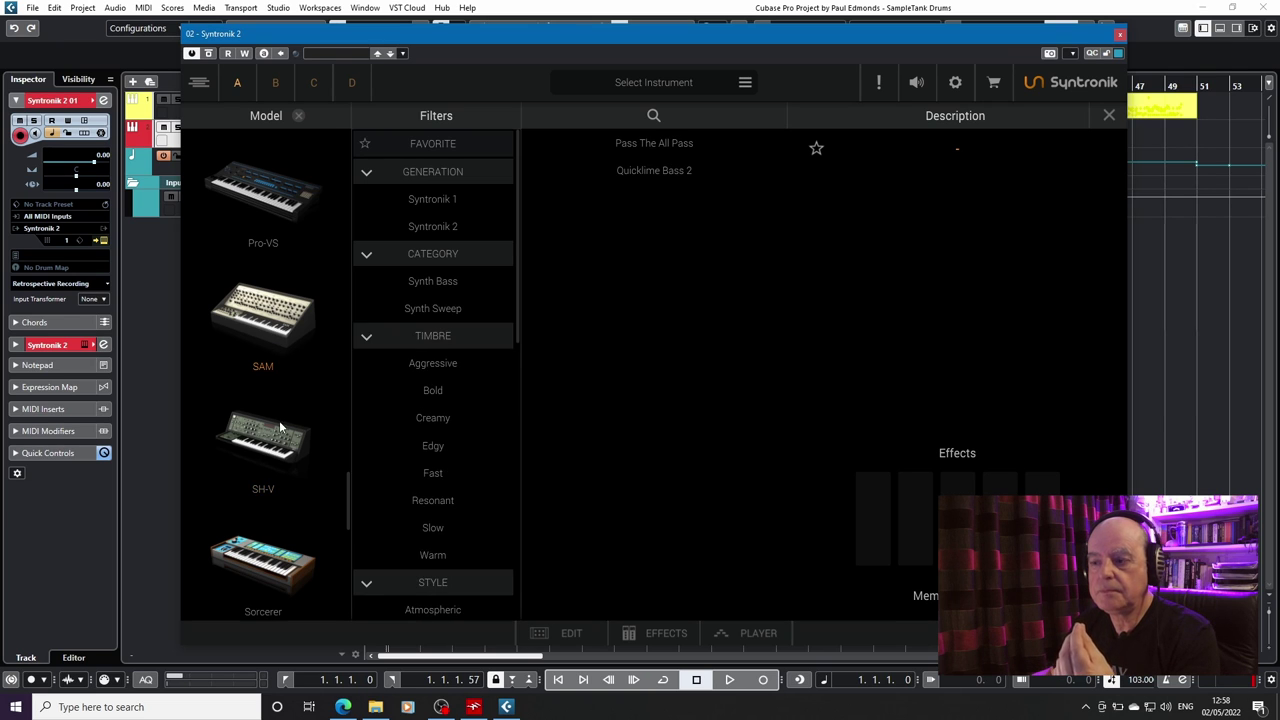
click(297, 318)
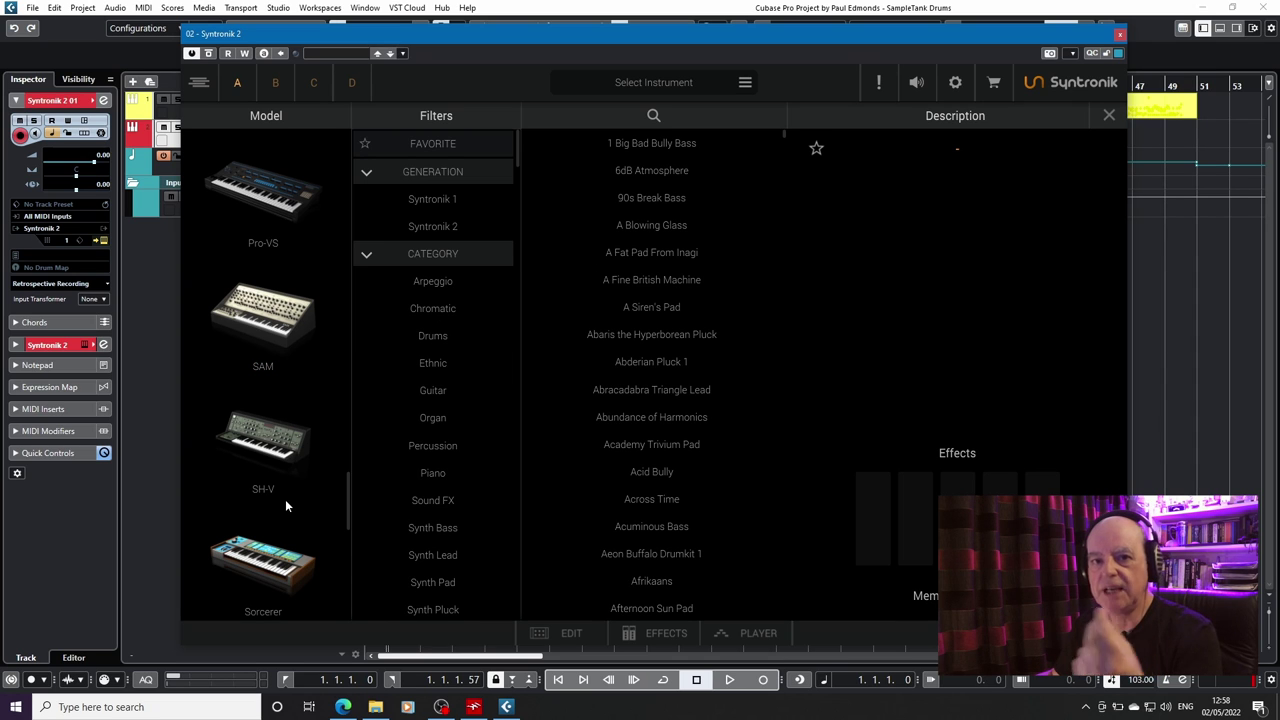
click(261, 566)
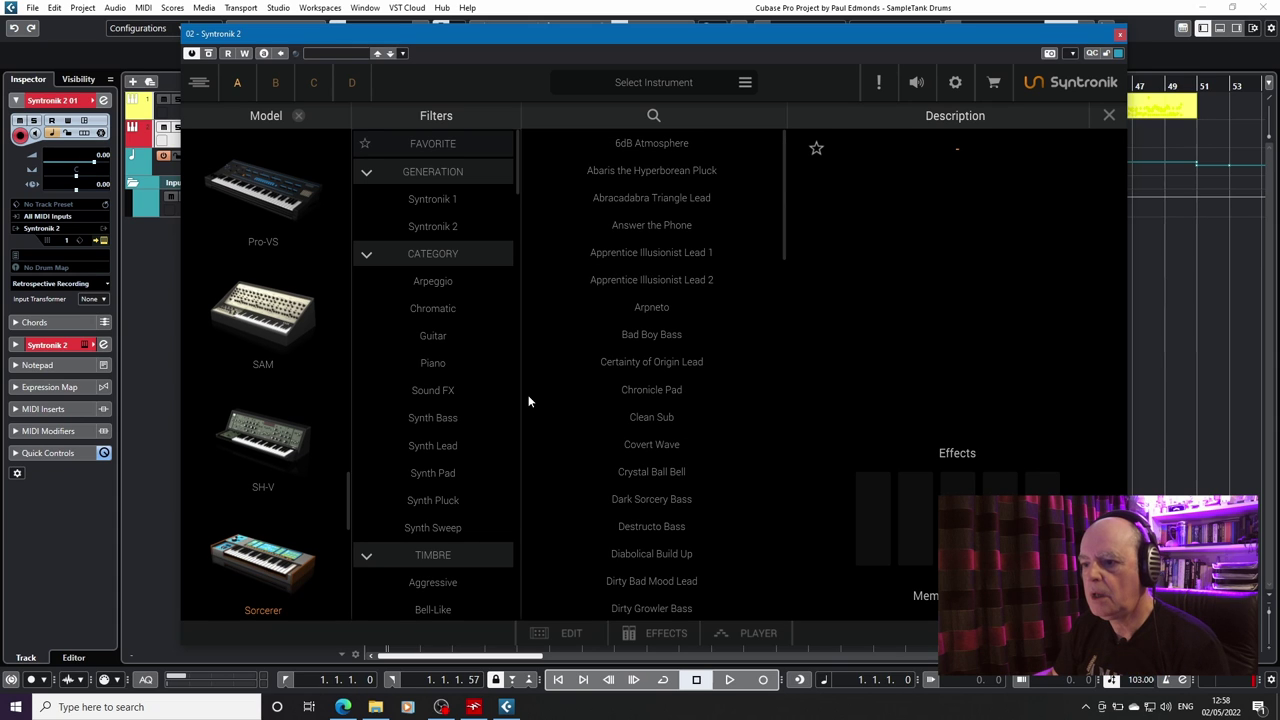
click(445, 478)
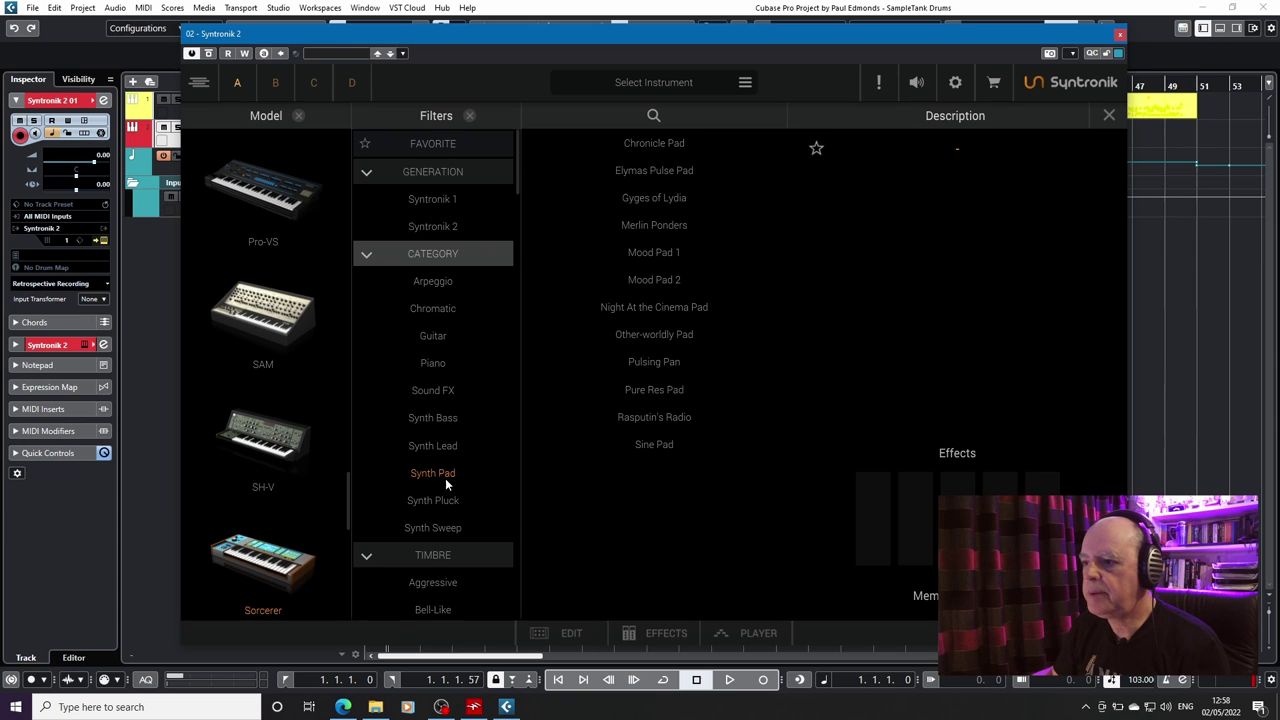
Load the Elymas Pulse Pad preset and show its Edit page of oscillators and modulation.
click(657, 170)
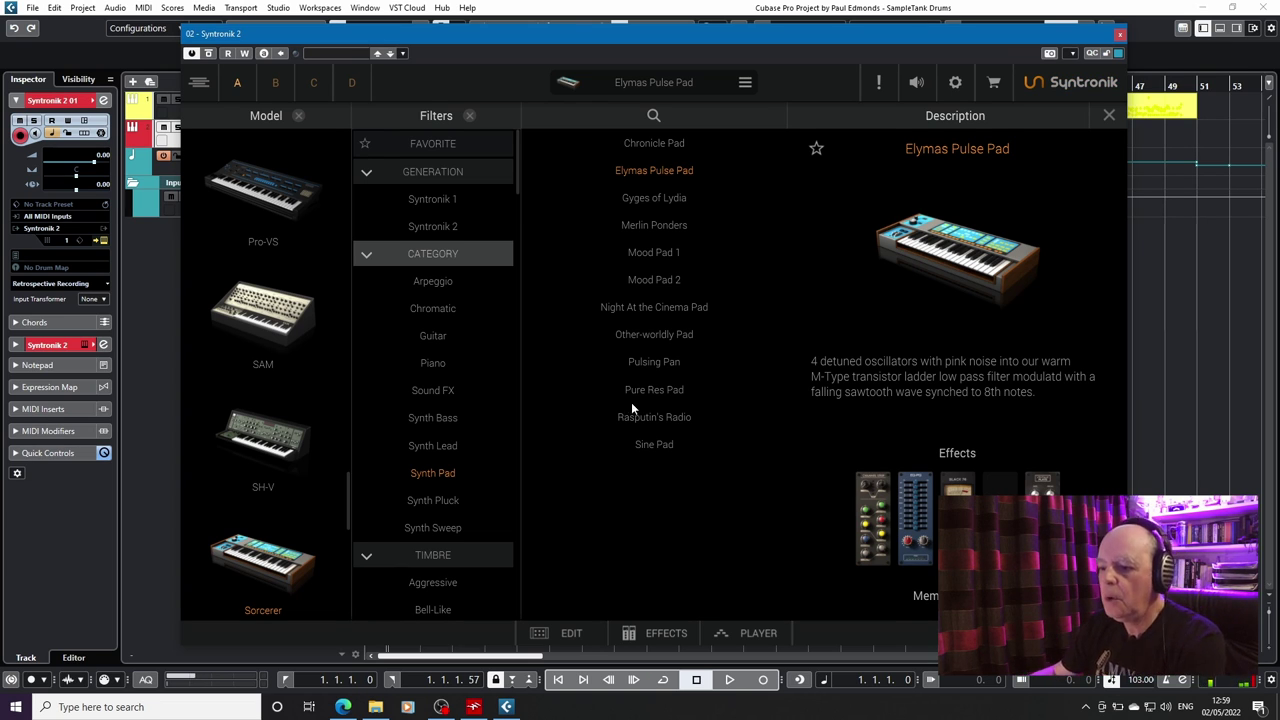
click(549, 632)
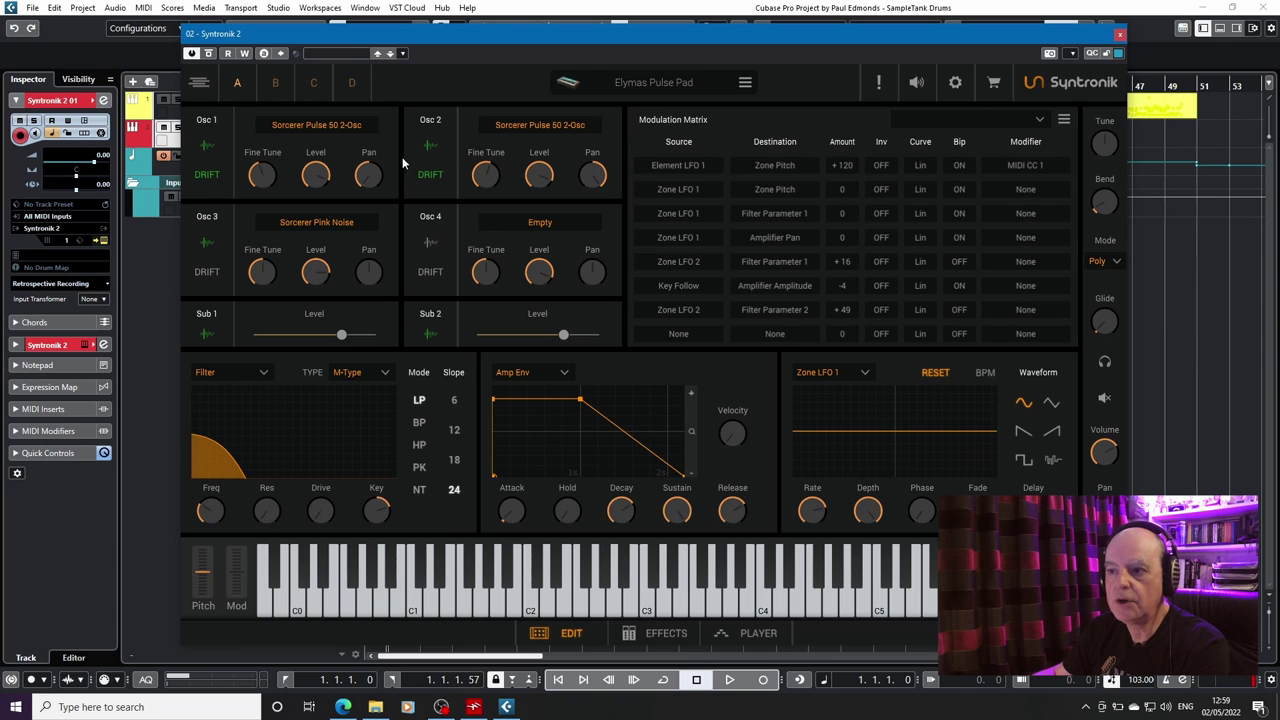
Show Oscillator 2's Sorcerer wave sets and keep the voice mode on Poly.
click(523, 128)
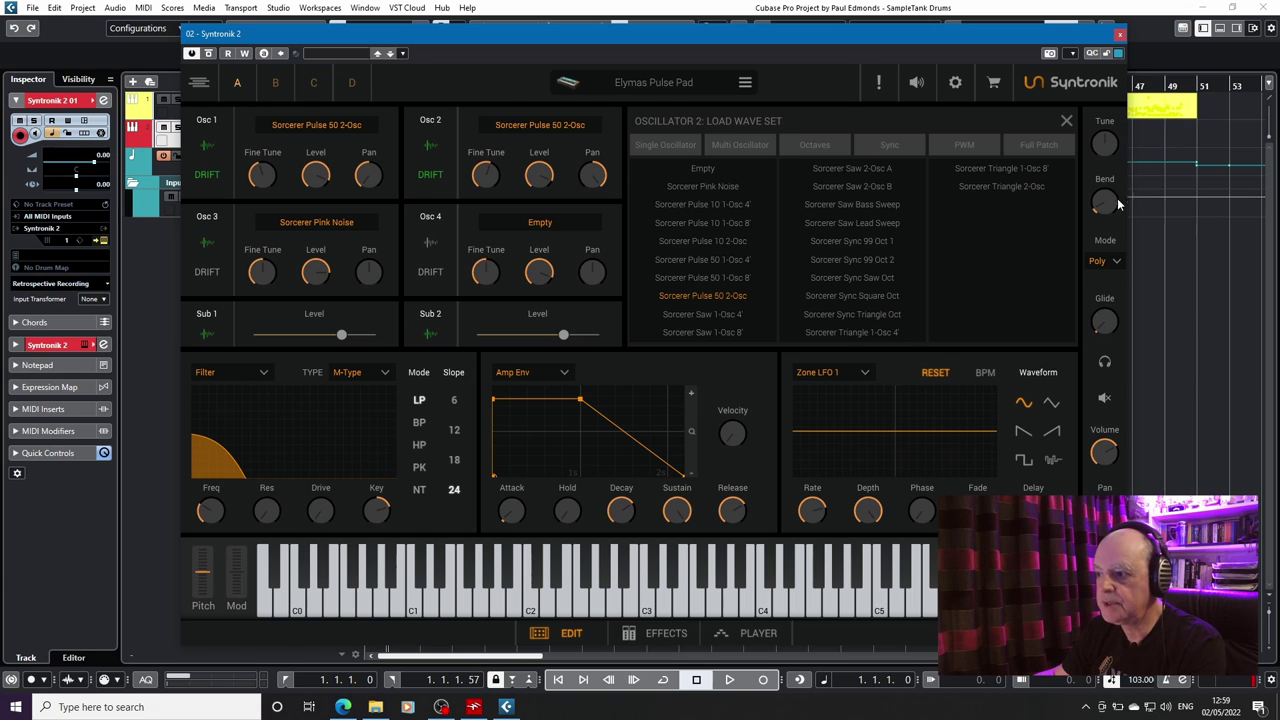
click(1115, 262)
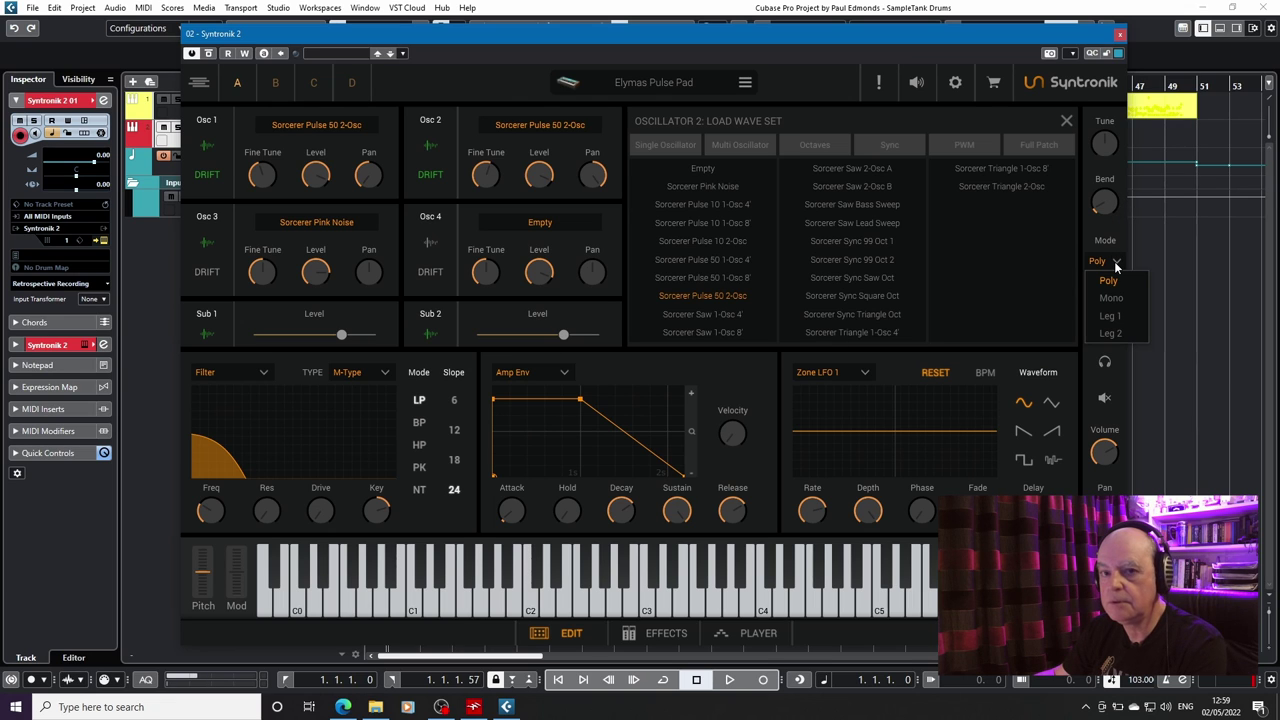
click(1112, 280)
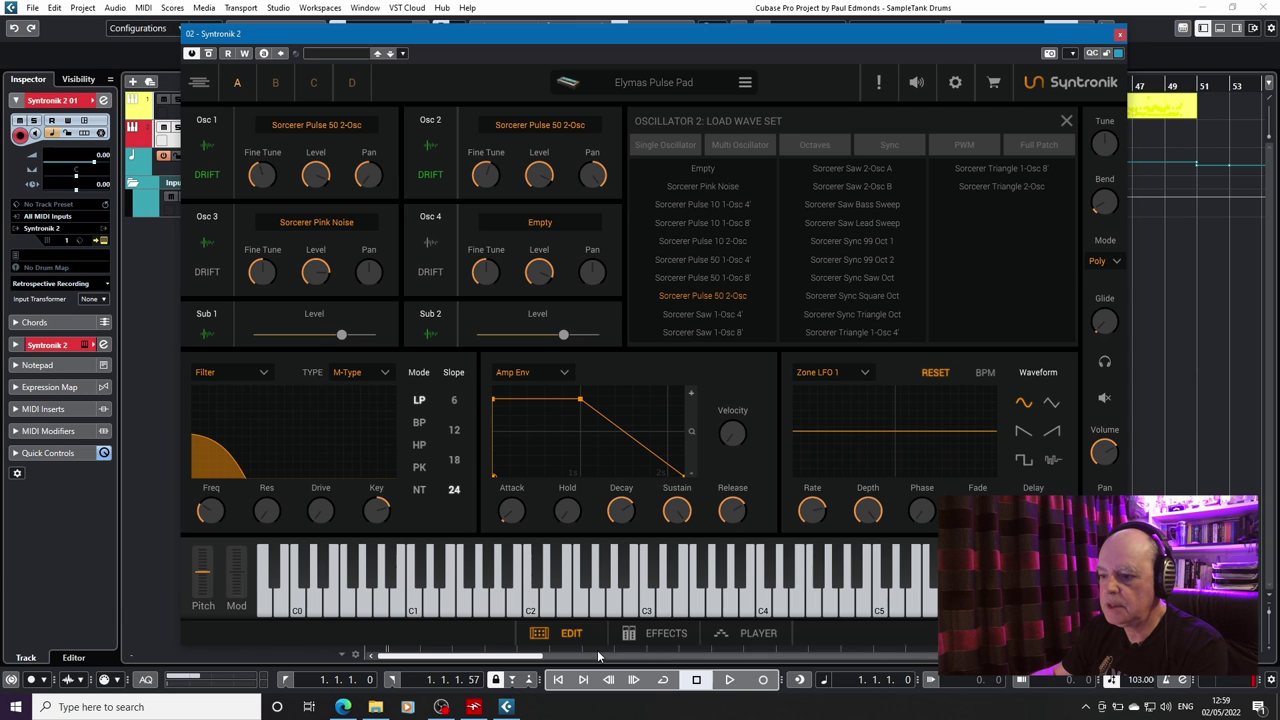
Toggle between the Edit page and the Sorcerer front panel, ending on the Sorcerer panel.
click(565, 636)
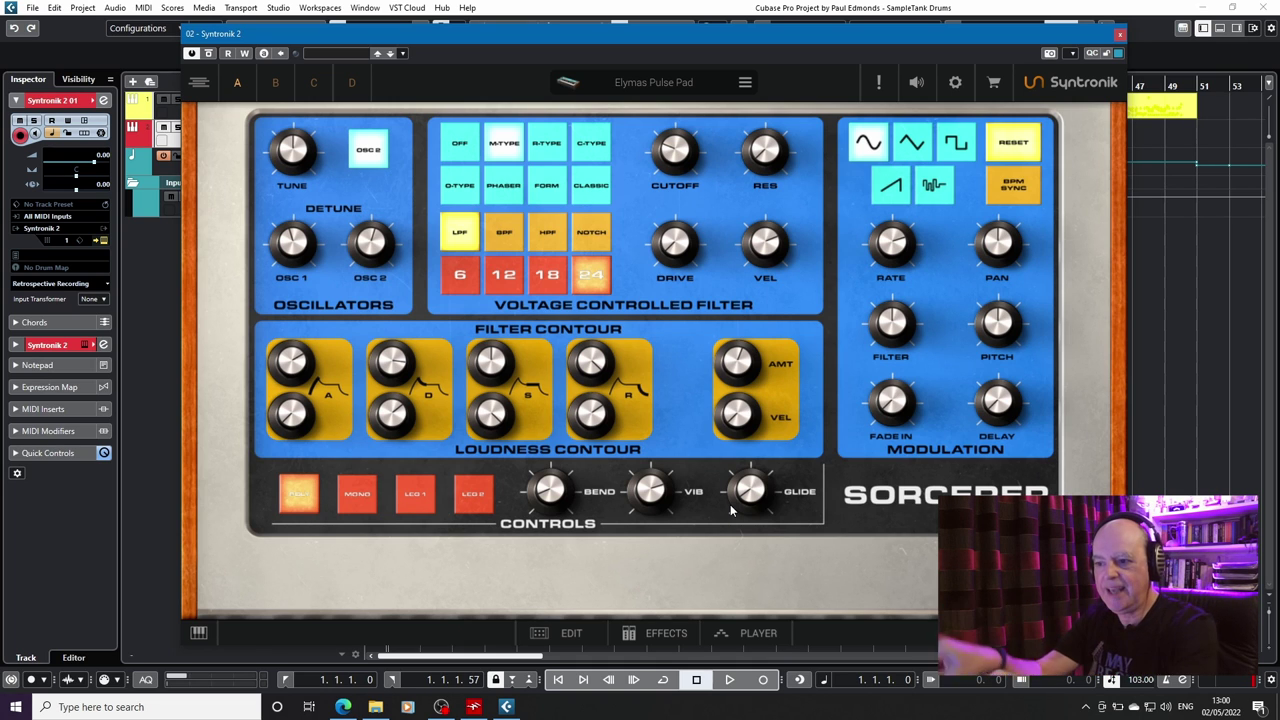
click(571, 633)
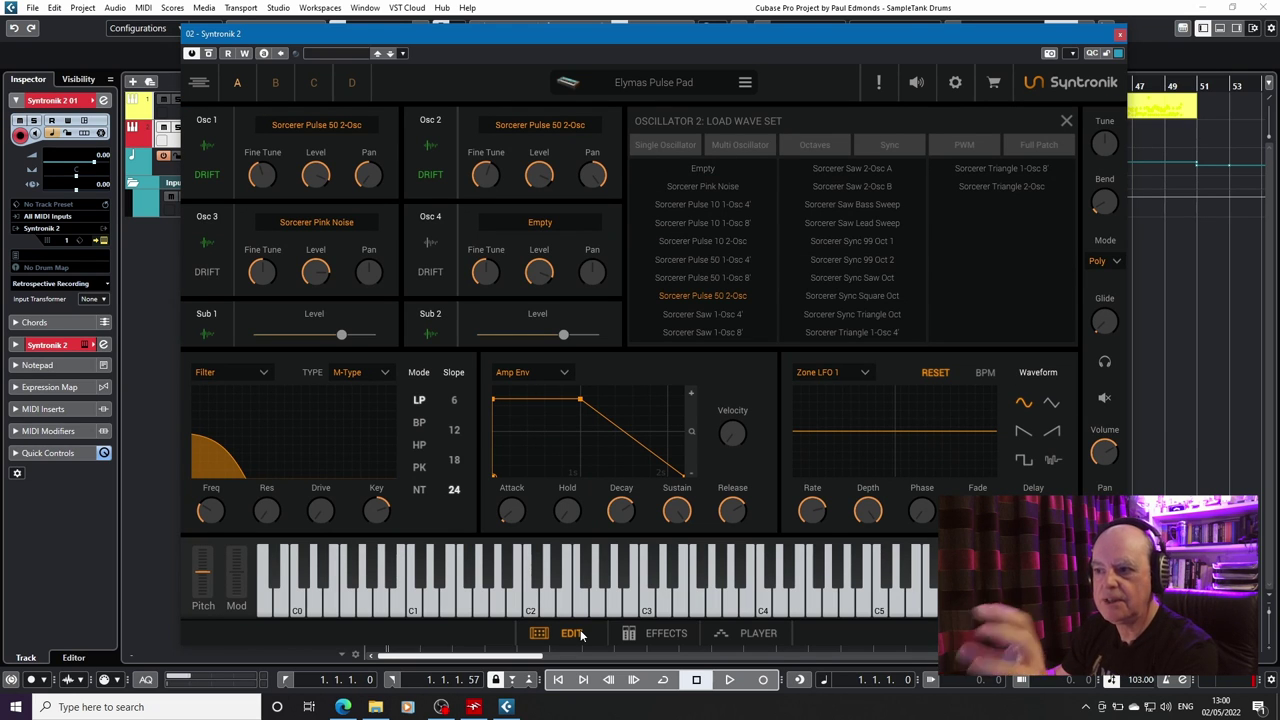
click(574, 634)
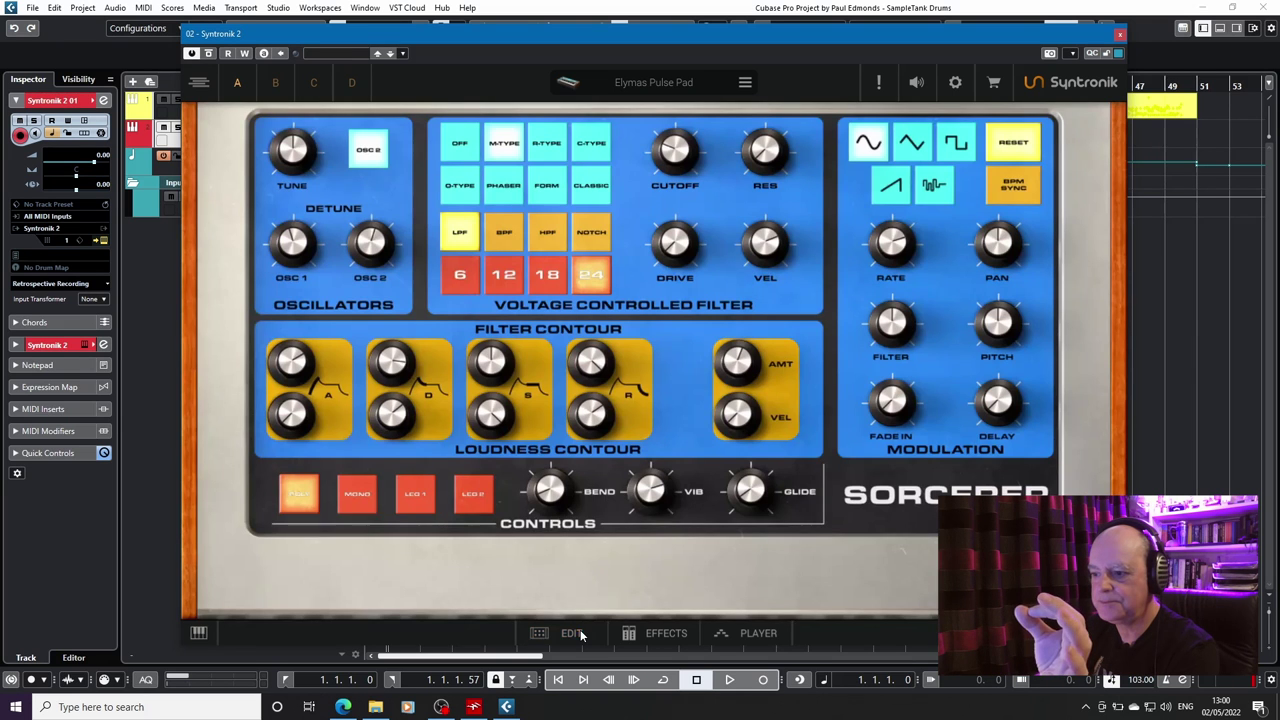
Show the Effects page with Channel Strip, EQ-PG, Black 76 and Vintage Plate loaded.
click(656, 635)
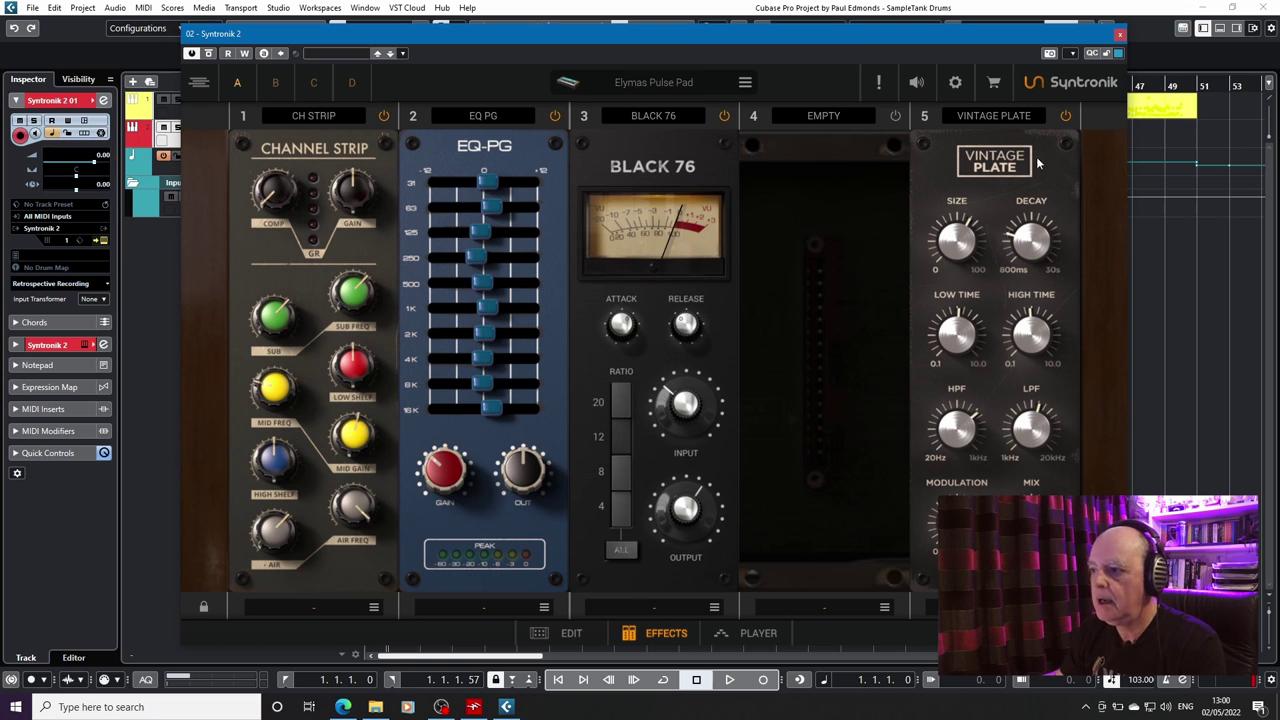
click(845, 117)
mouse_move(843, 166)
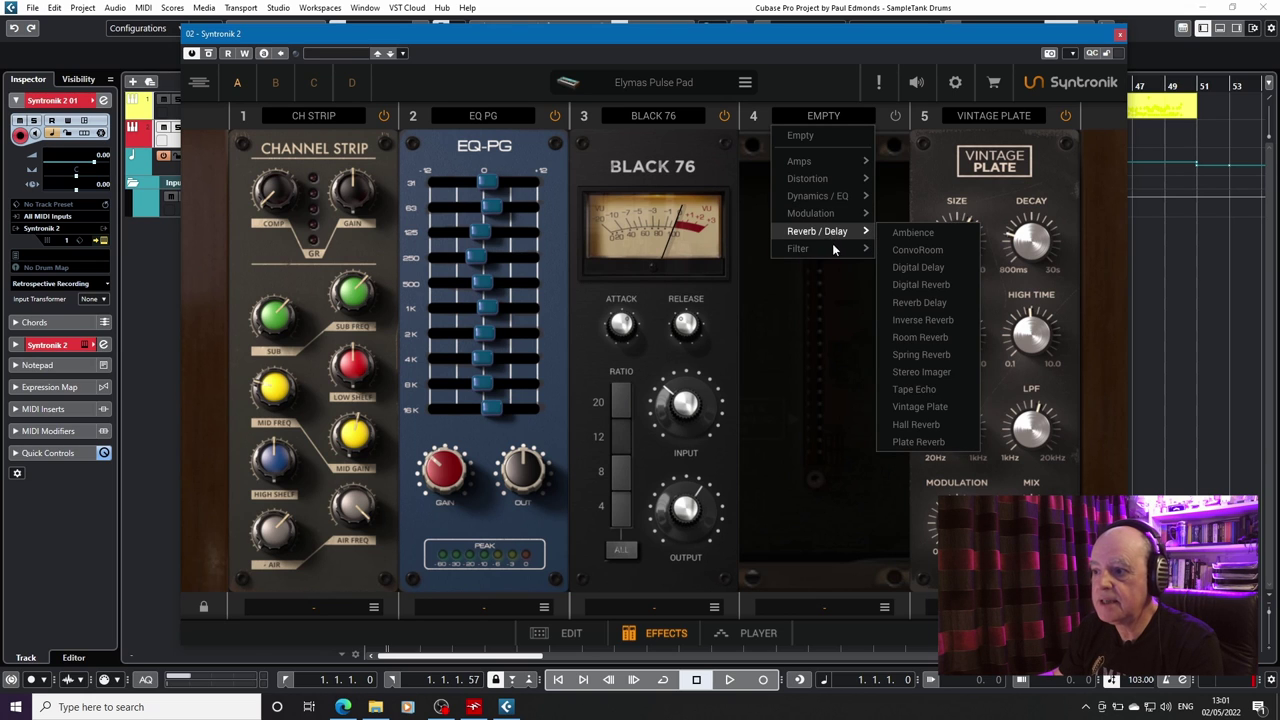
mouse_move(829, 255)
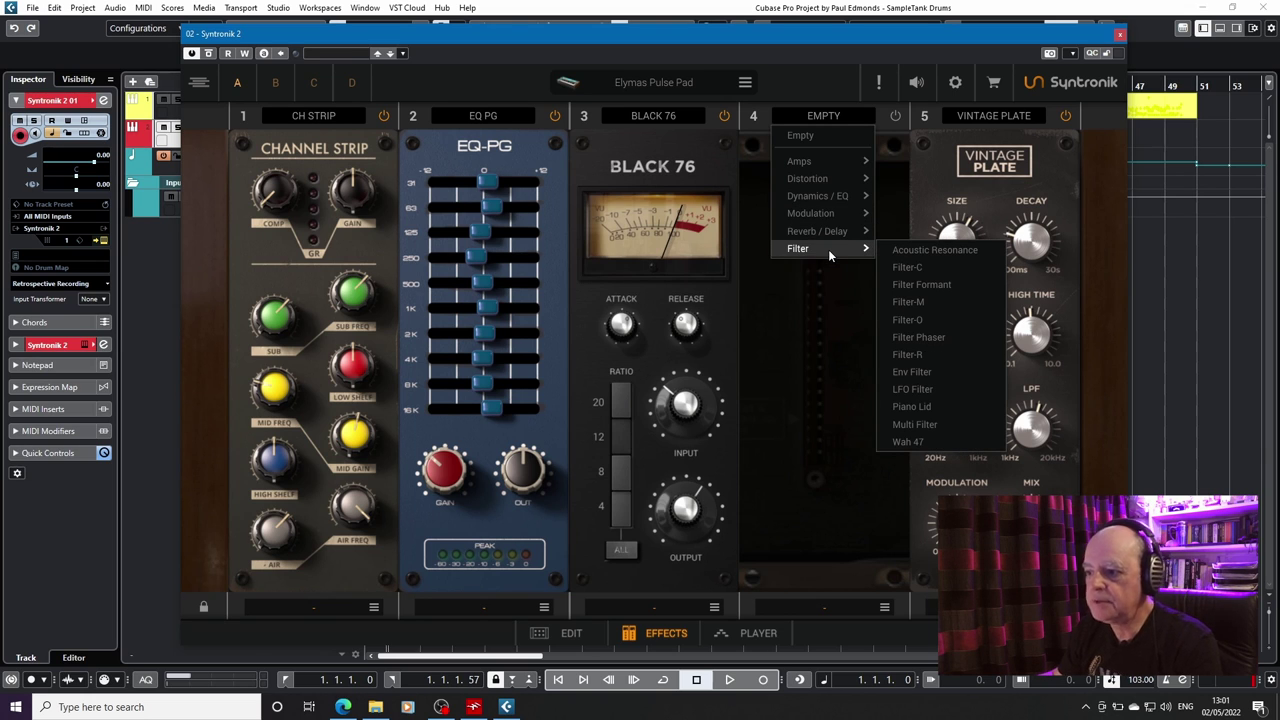
click(820, 77)
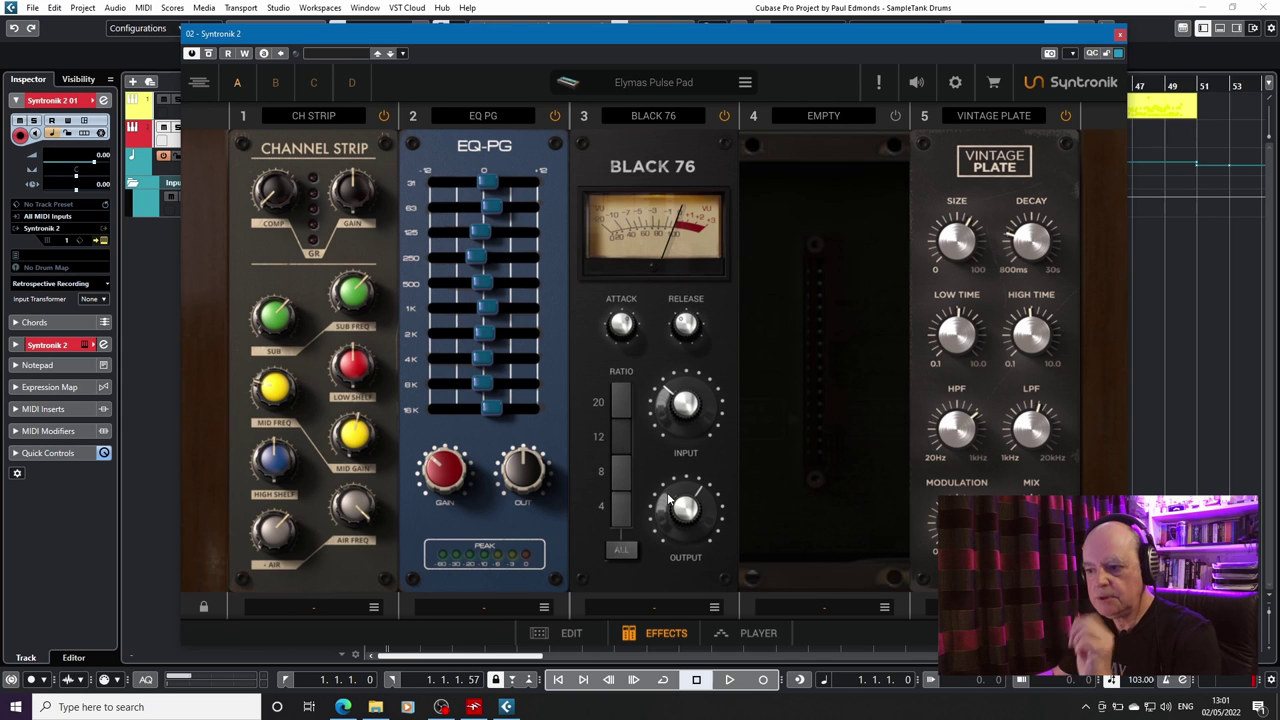
Show the Player page's arpeggiator in Up mode, keeping the rate at 1/16.
click(758, 633)
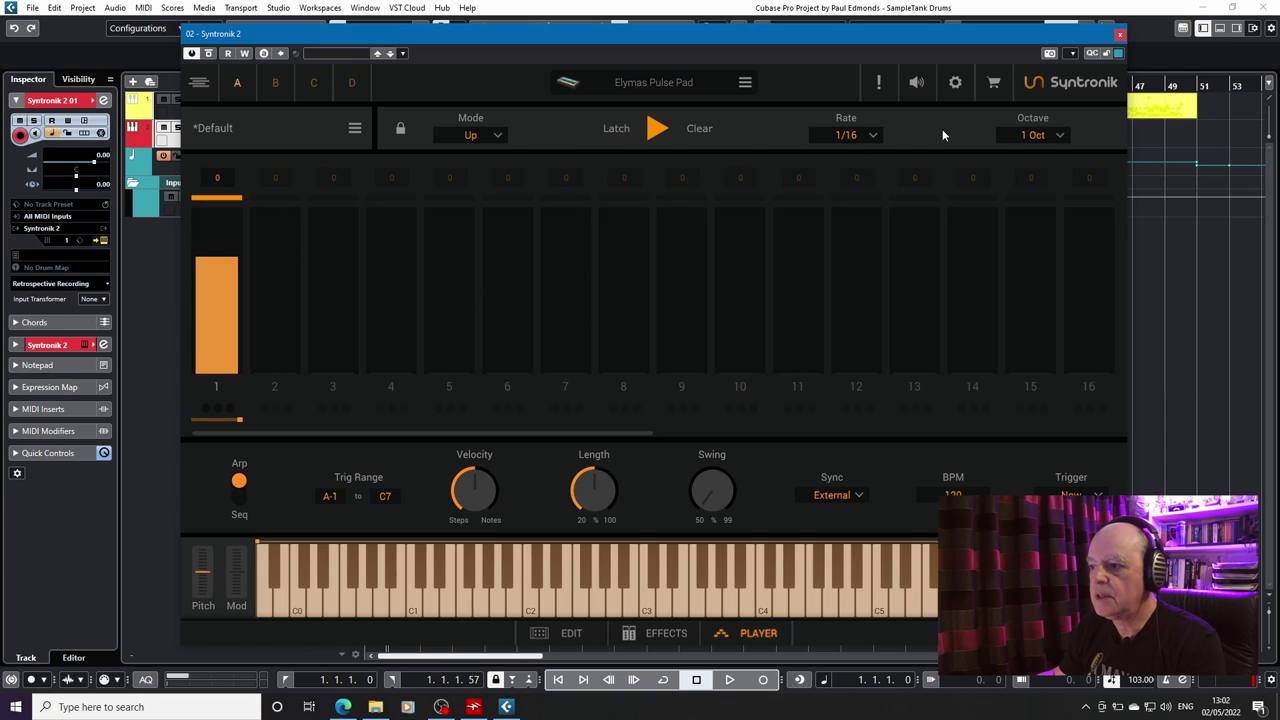
click(872, 136)
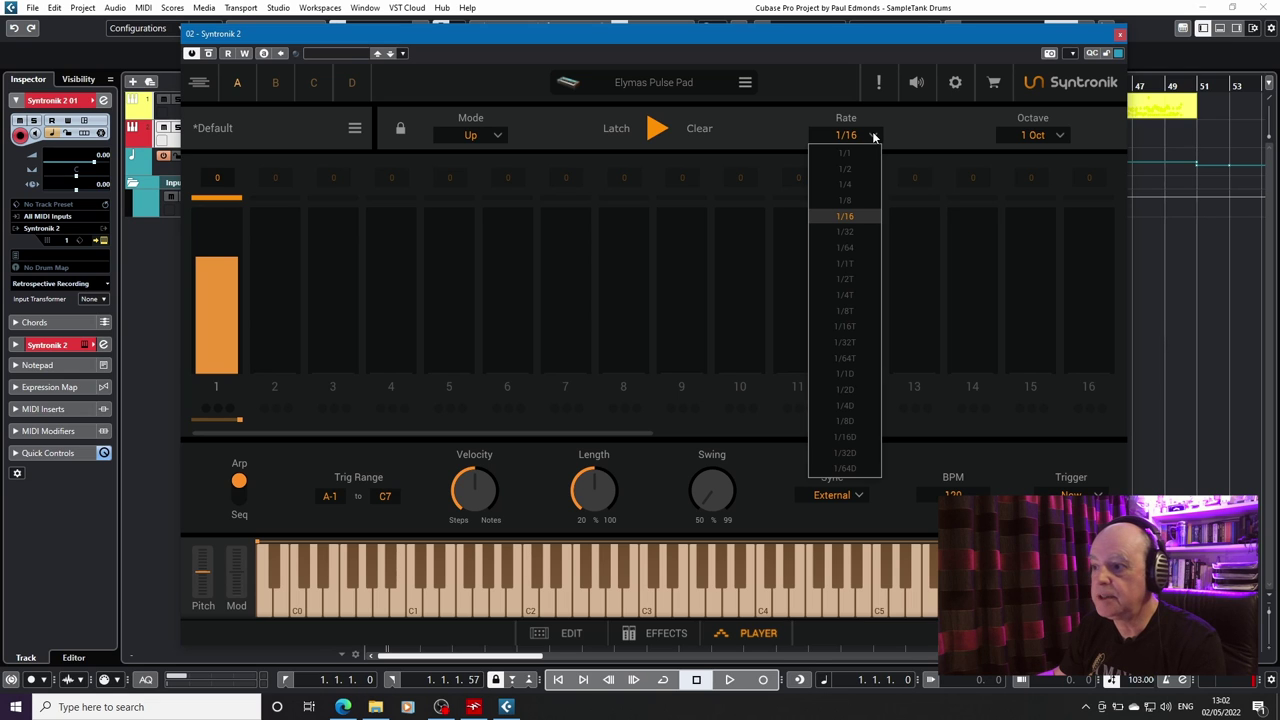
click(873, 136)
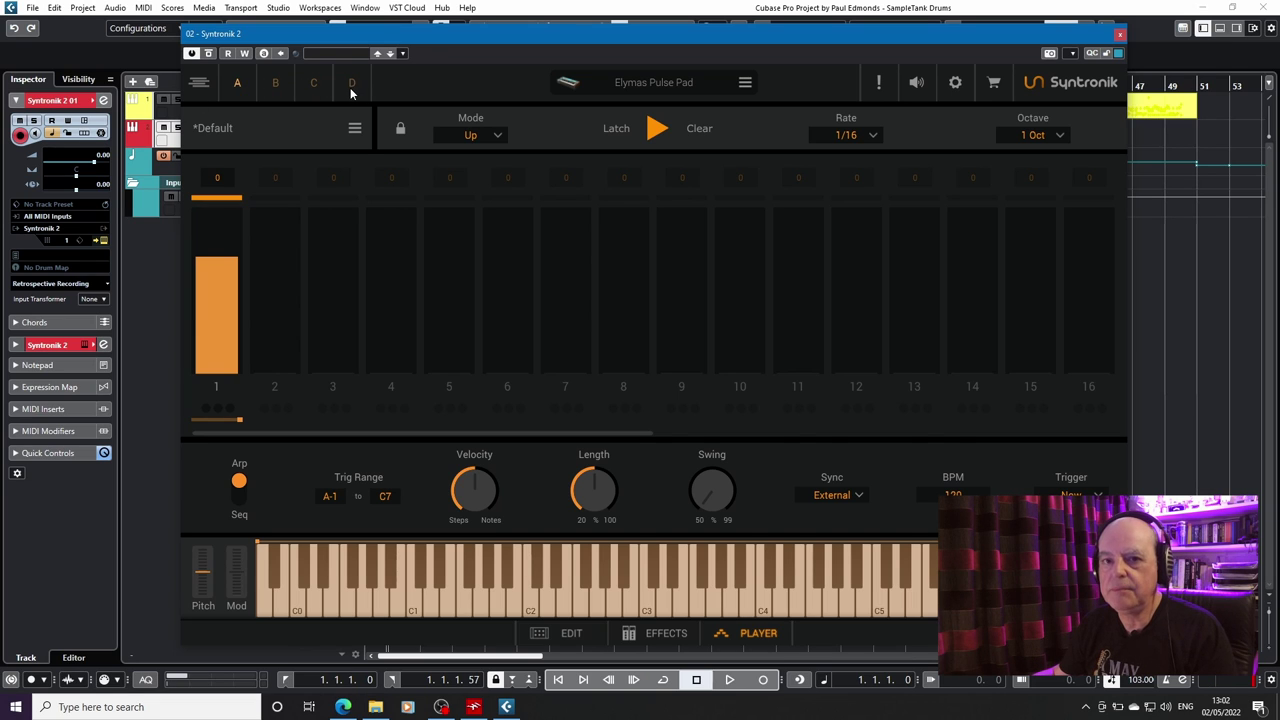
Show the four-part multi layout with Elymas Pulse Pad in Part A.
click(200, 84)
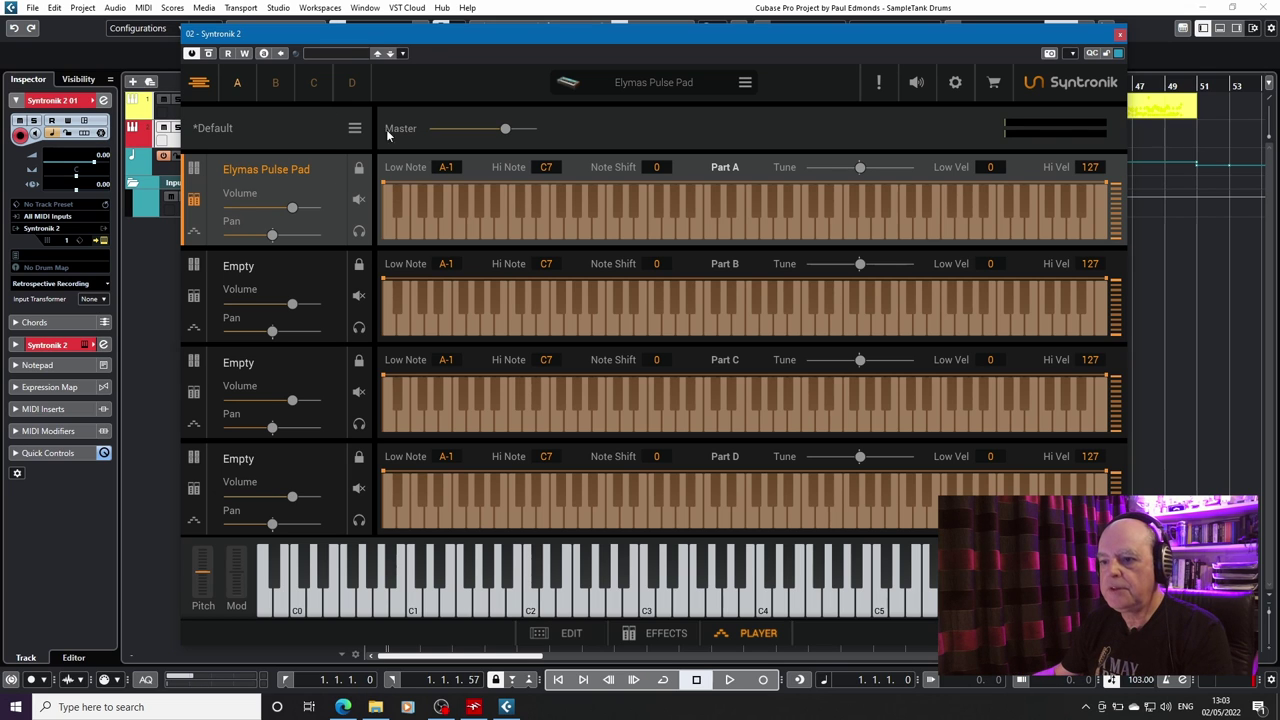
Load the Synth Lead preset Certainty of Origin Lead into Part B, then show the four-part layer view.
click(315, 278)
click(659, 85)
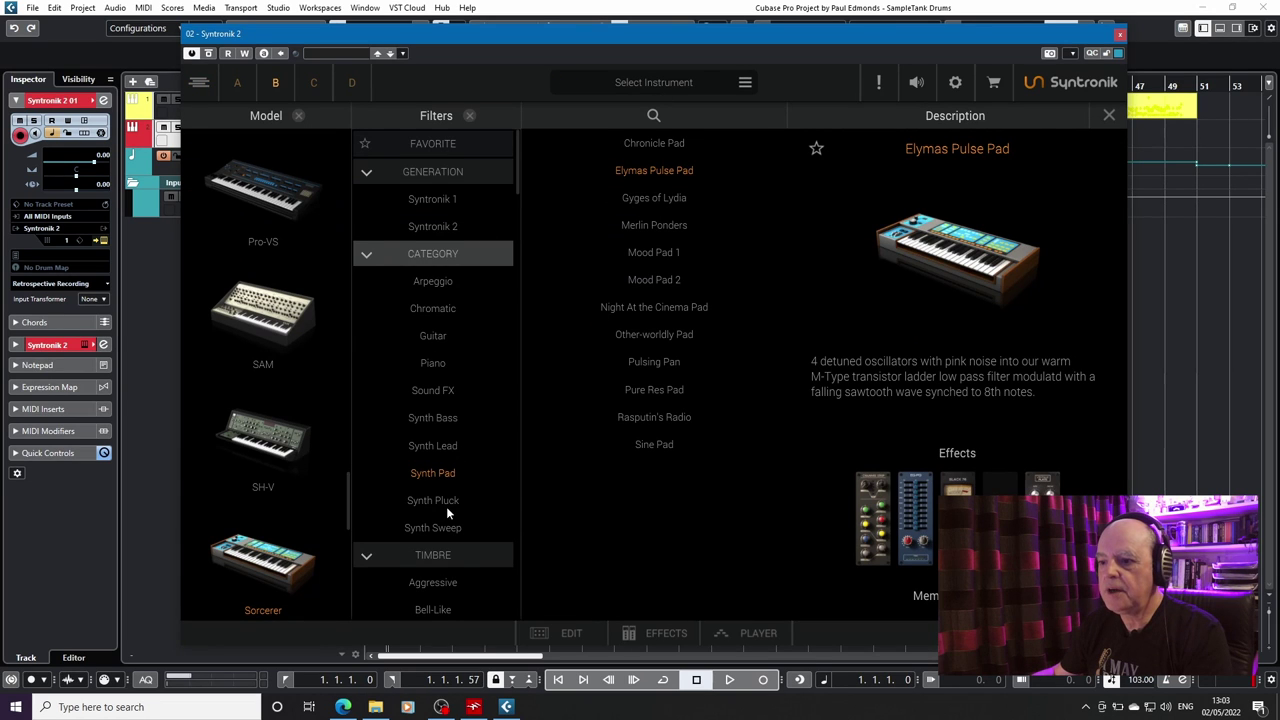
click(433, 446)
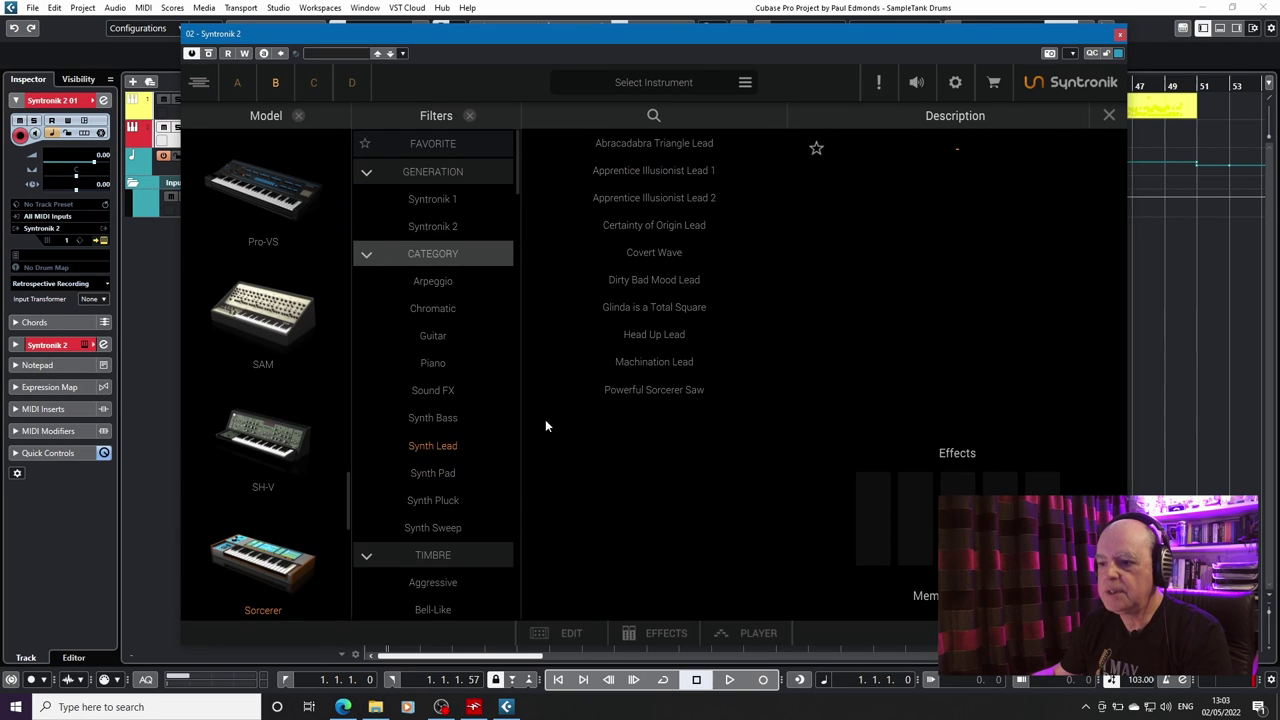
click(654, 225)
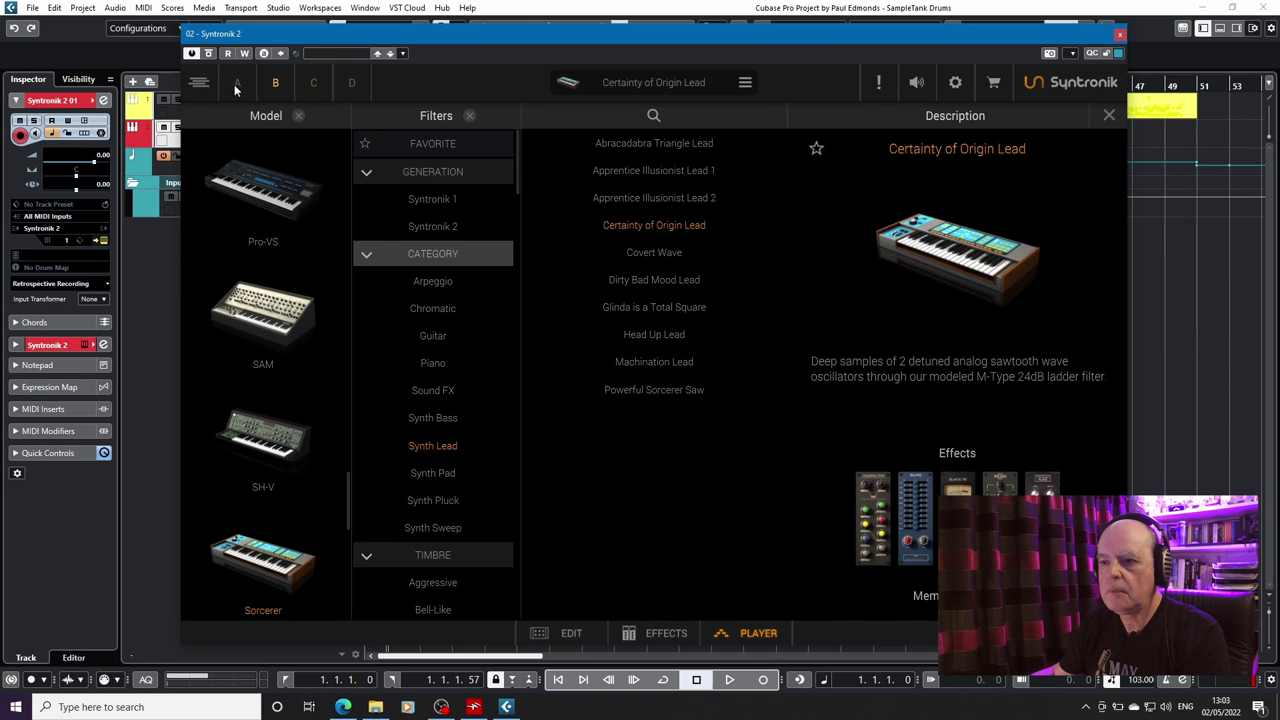
click(199, 84)
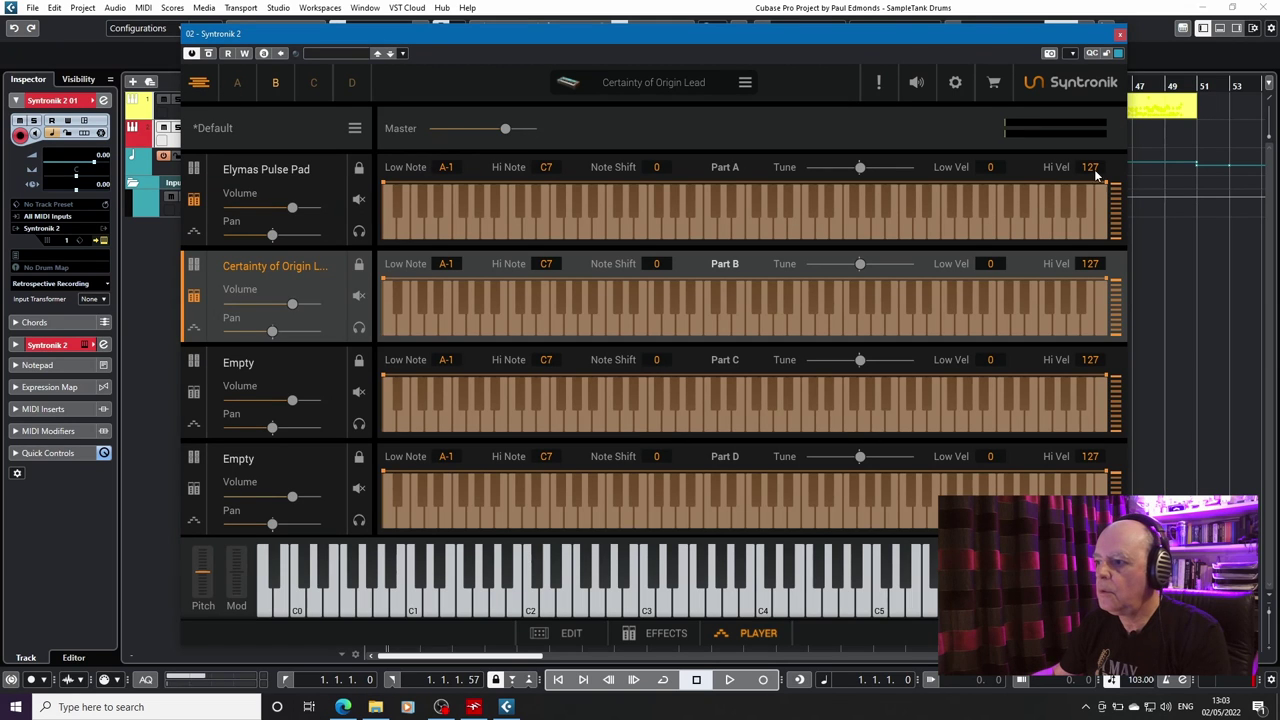
Set Part A's Hi Note to G2 and Part B's Low Note to G#2.
drag(1108, 184, 667, 213)
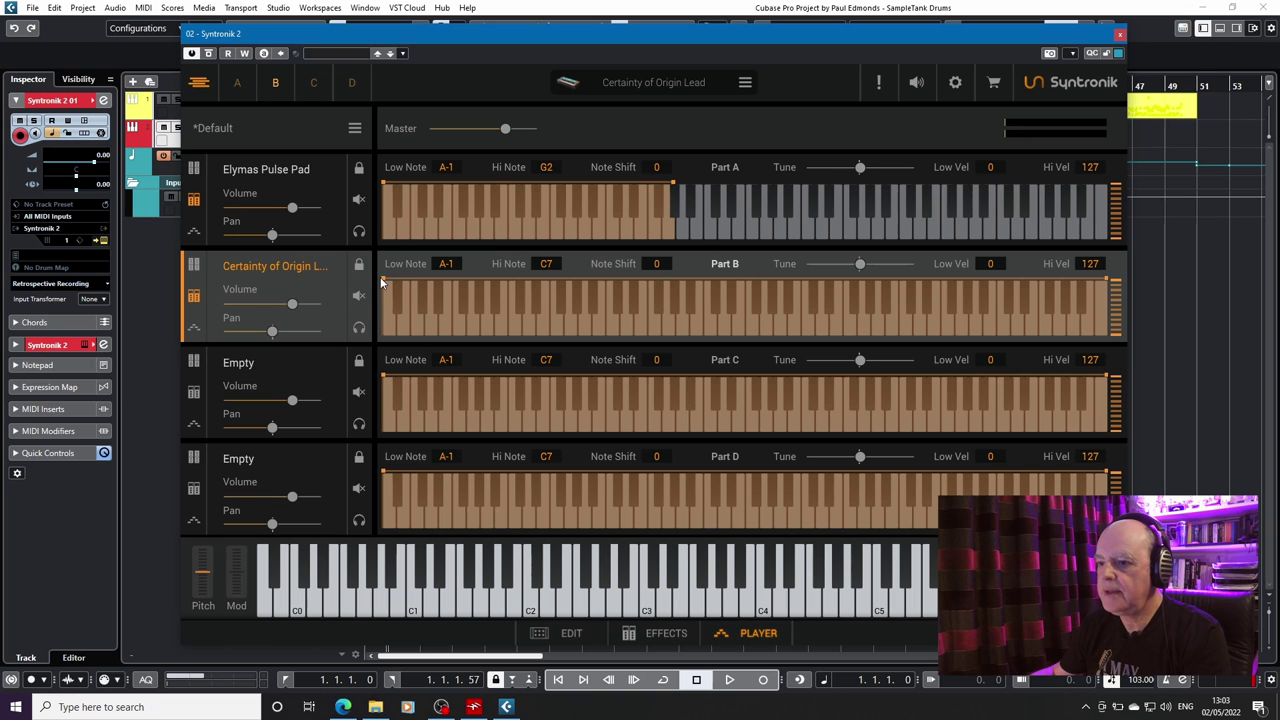
drag(384, 281, 676, 291)
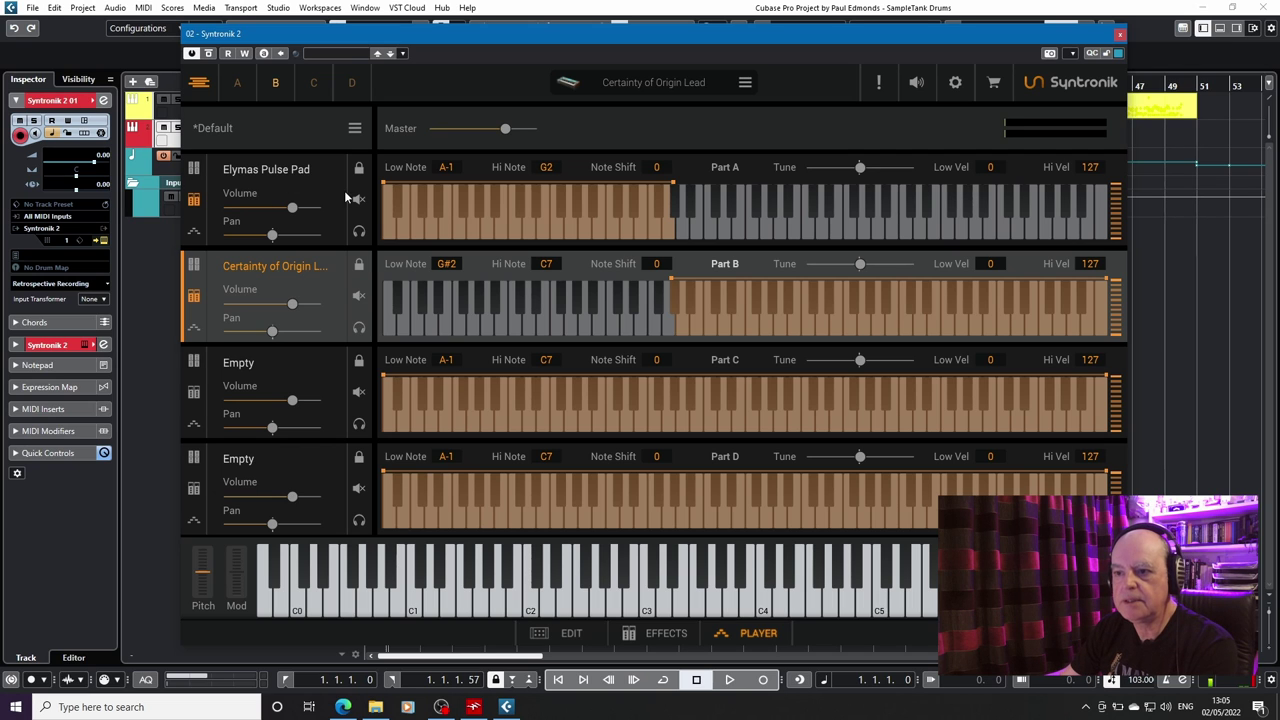
Show Elymas Pulse Pad's controller toggles, toggle its Pitch Wheel, then select the Certainty of Origin Lead part.
click(198, 176)
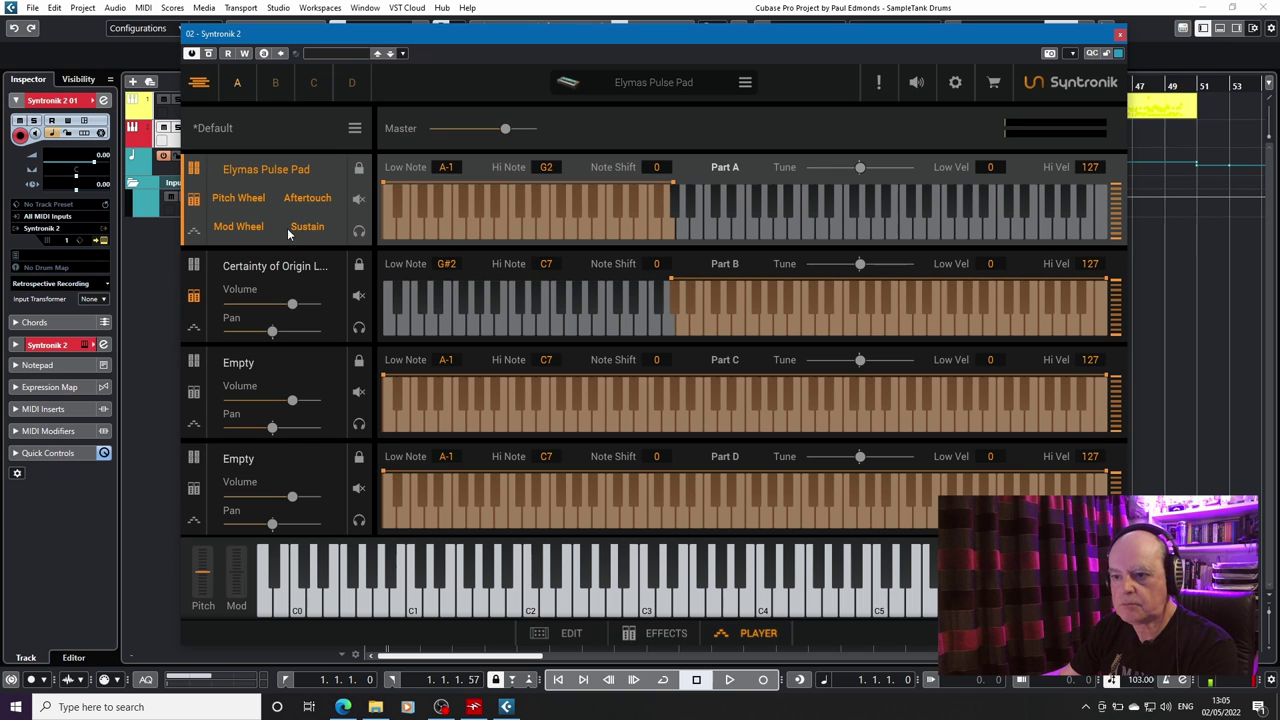
click(245, 200)
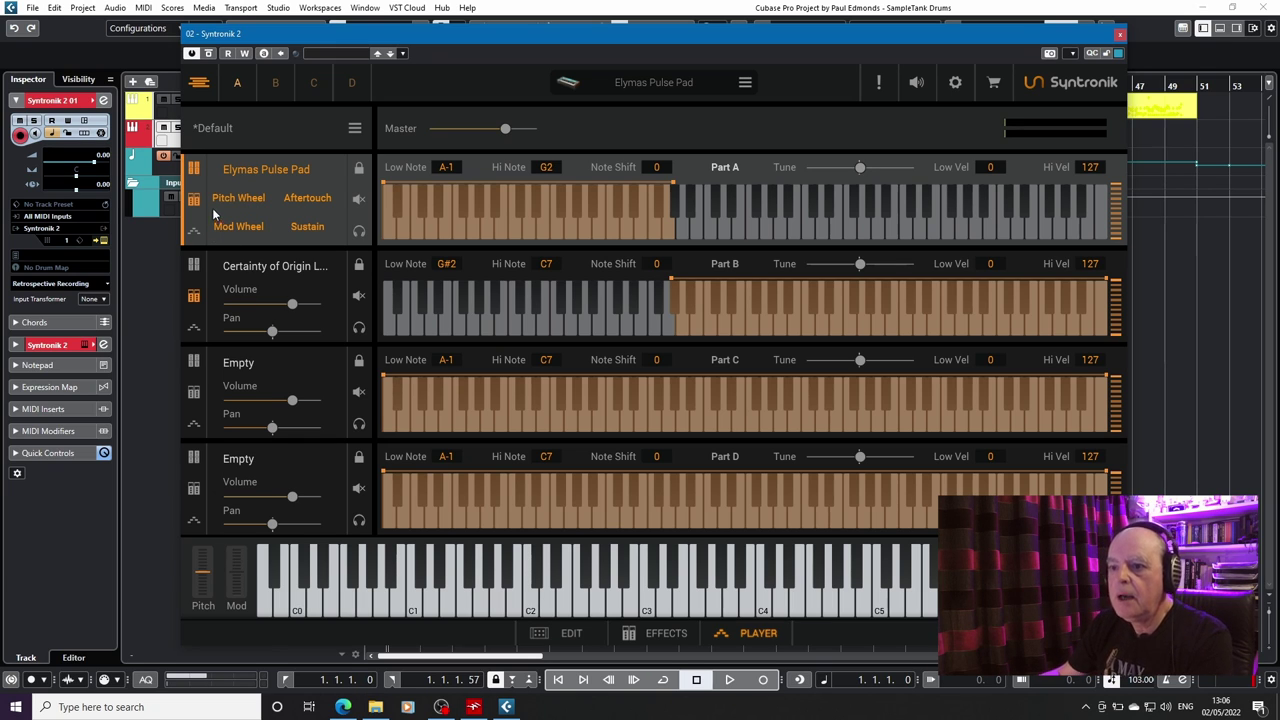
click(326, 292)
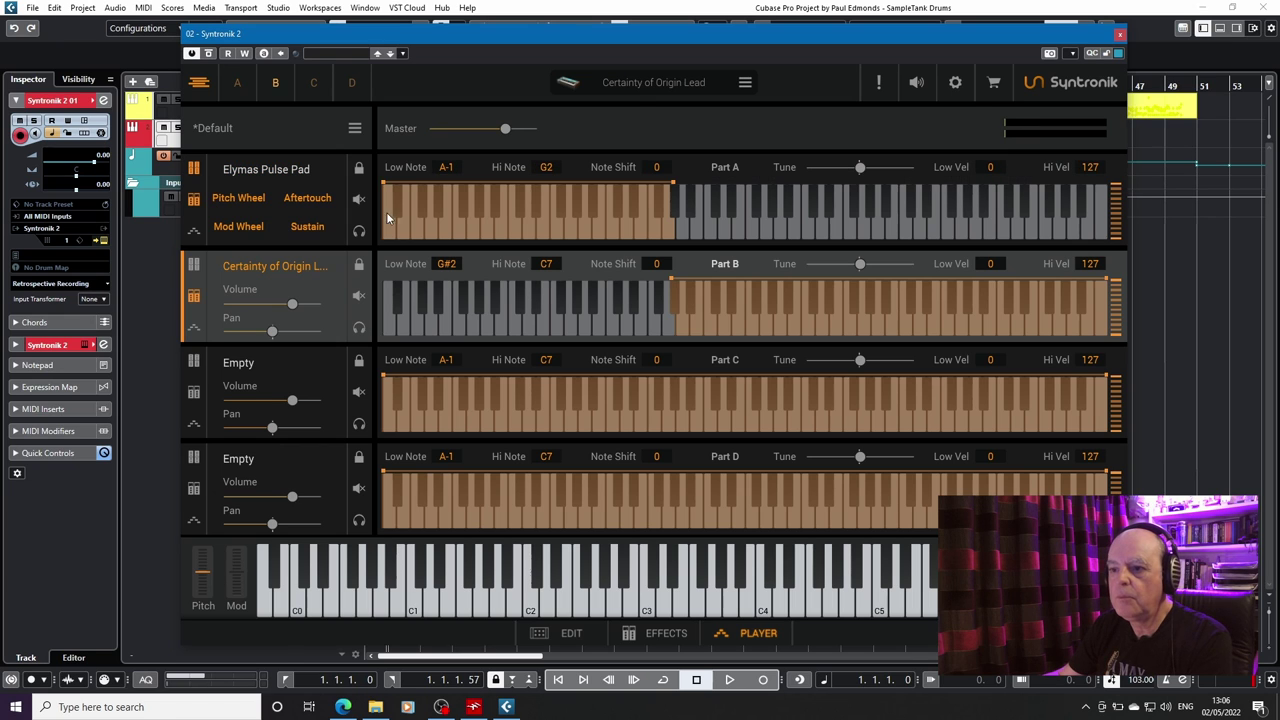
click(678, 84)
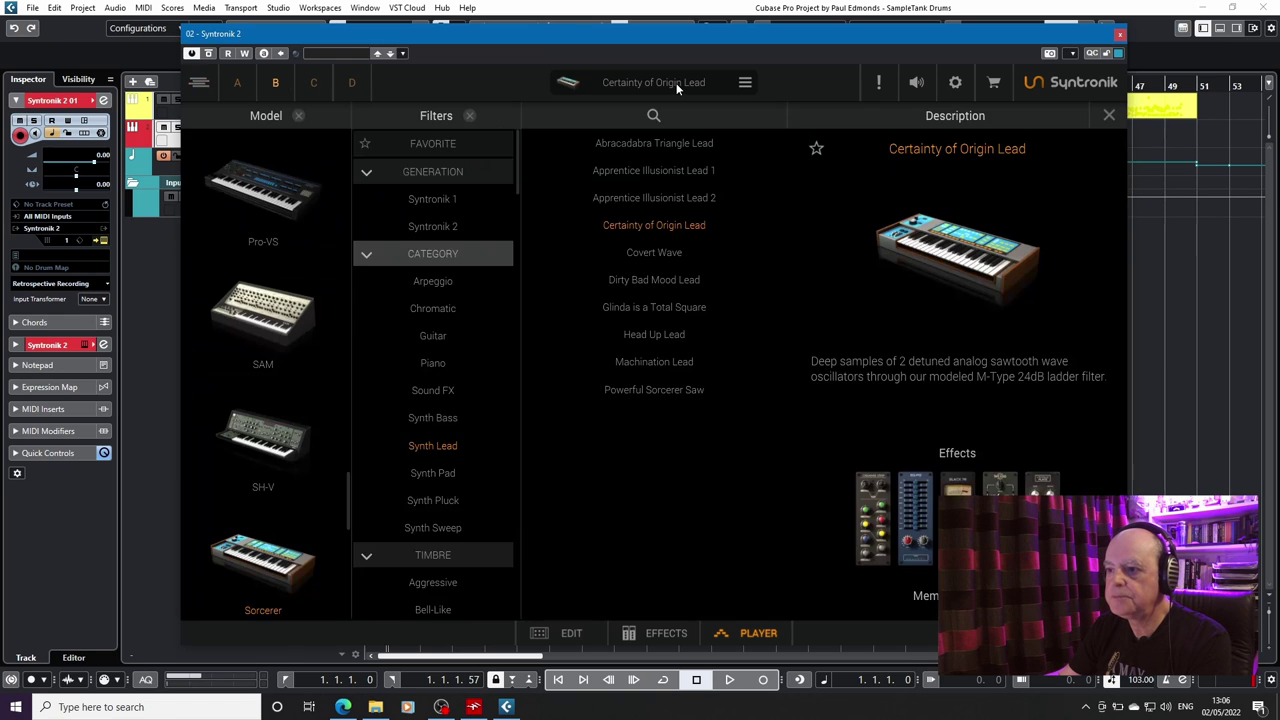
click(650, 633)
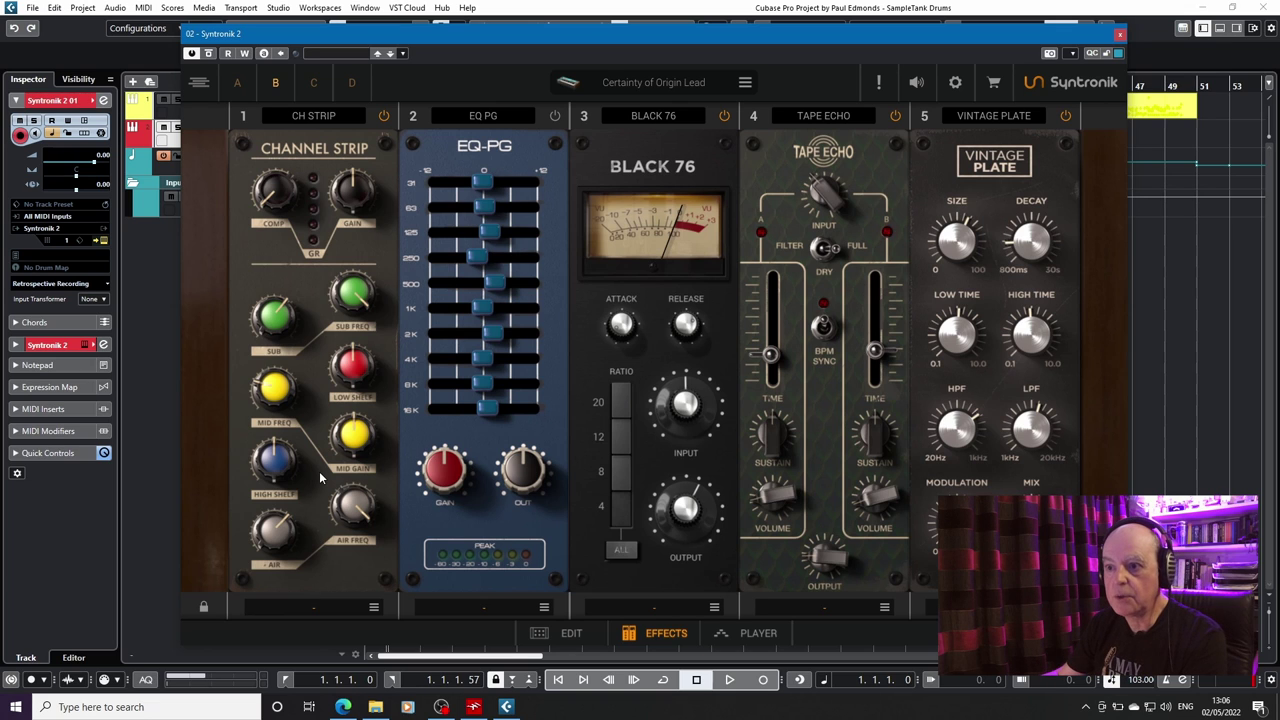
click(238, 84)
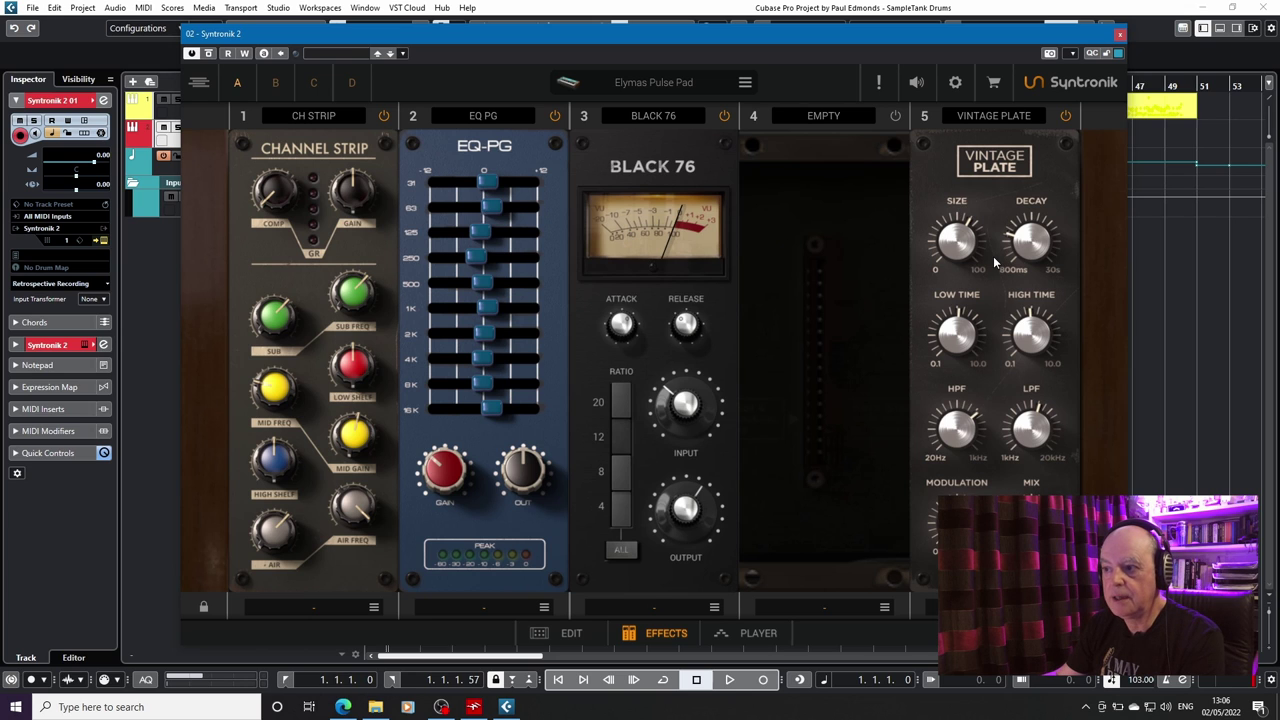
click(278, 83)
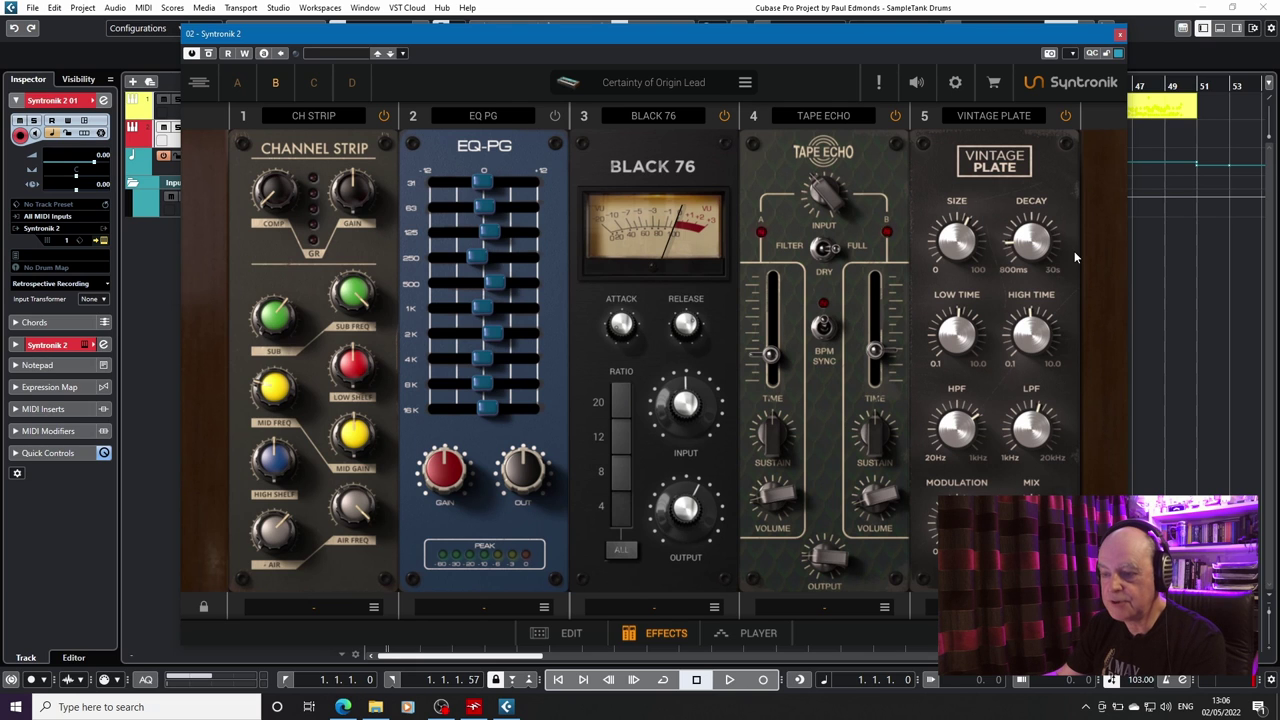
click(198, 82)
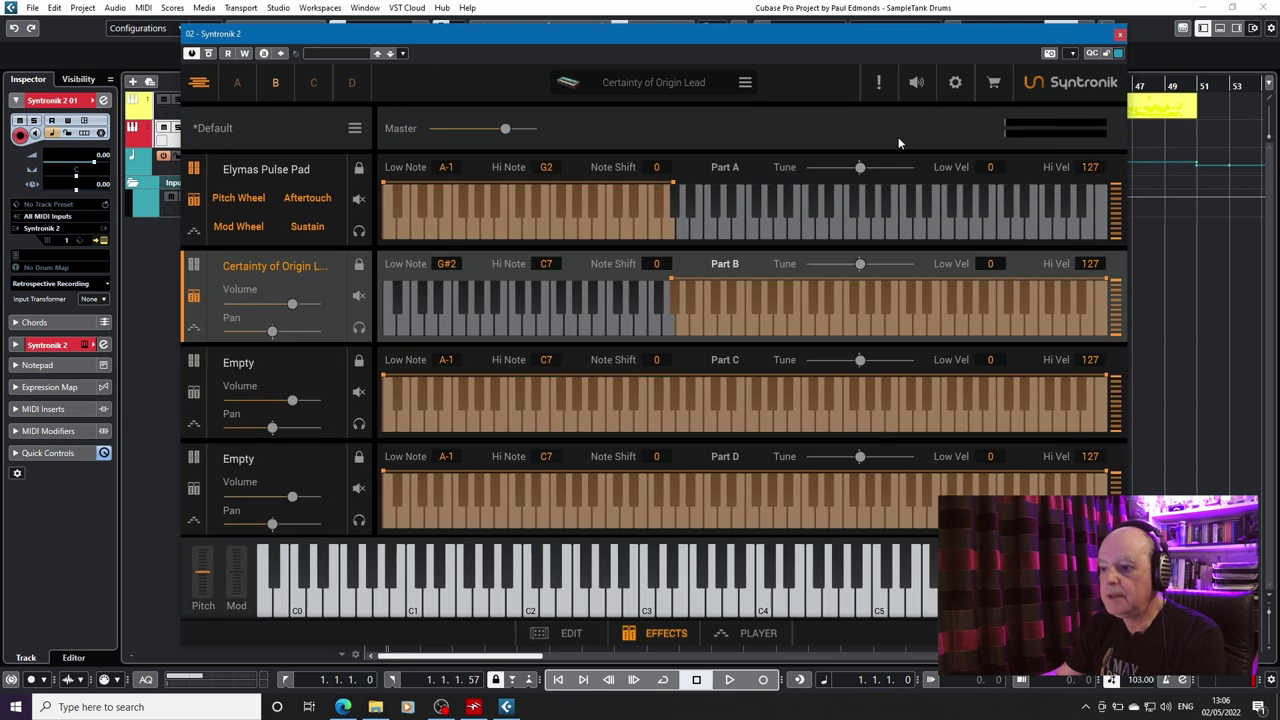
Show the pad's Volume/Pan again, mute and unmute the lead part, and turn off its solo.
click(194, 199)
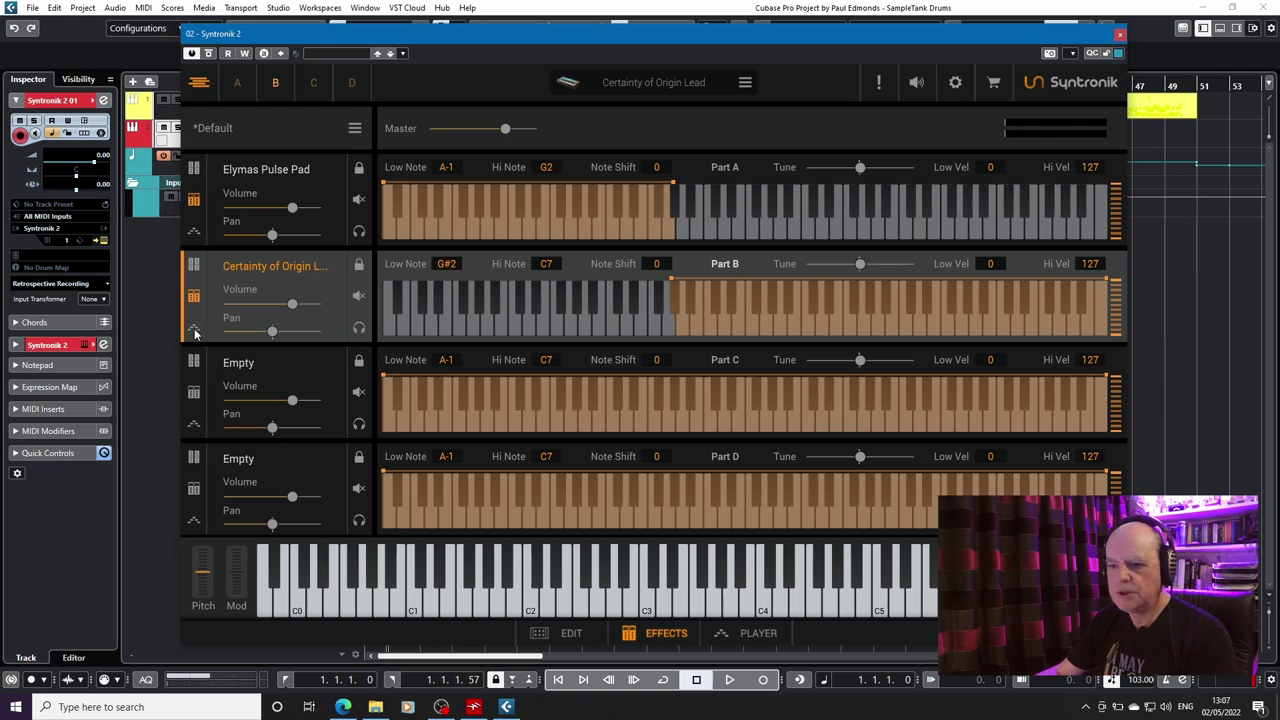
click(358, 296)
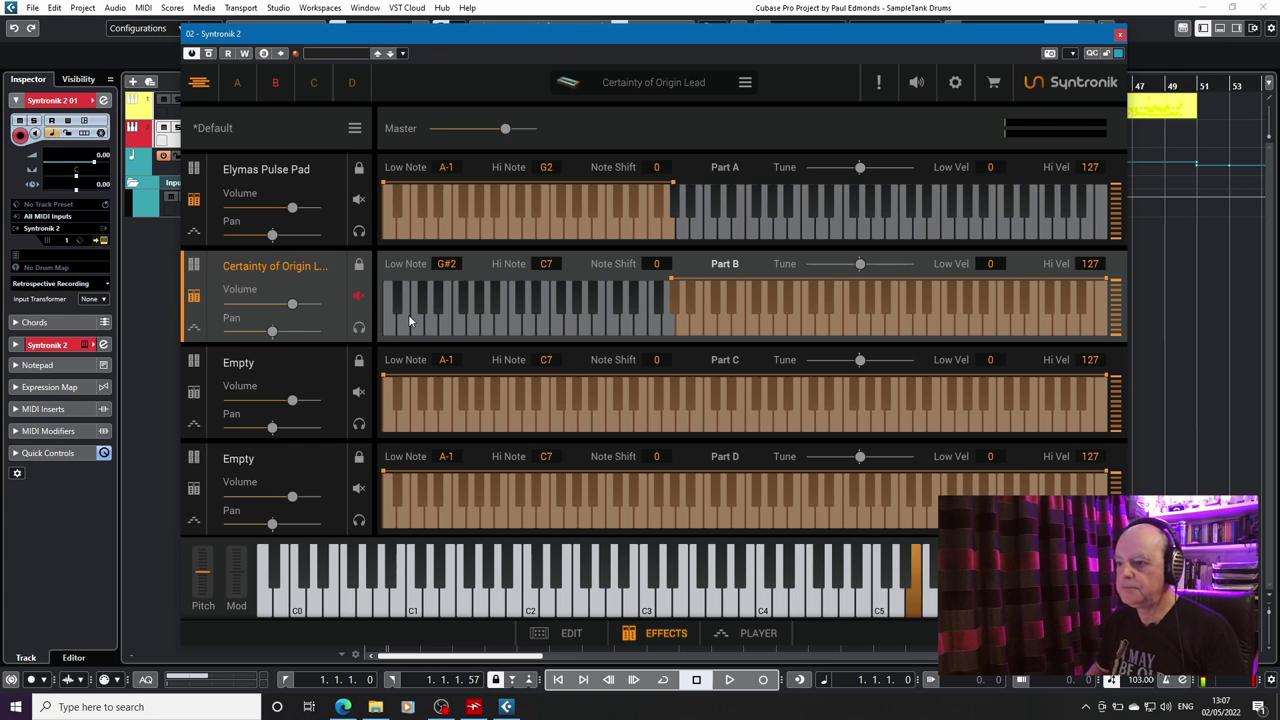
click(358, 296)
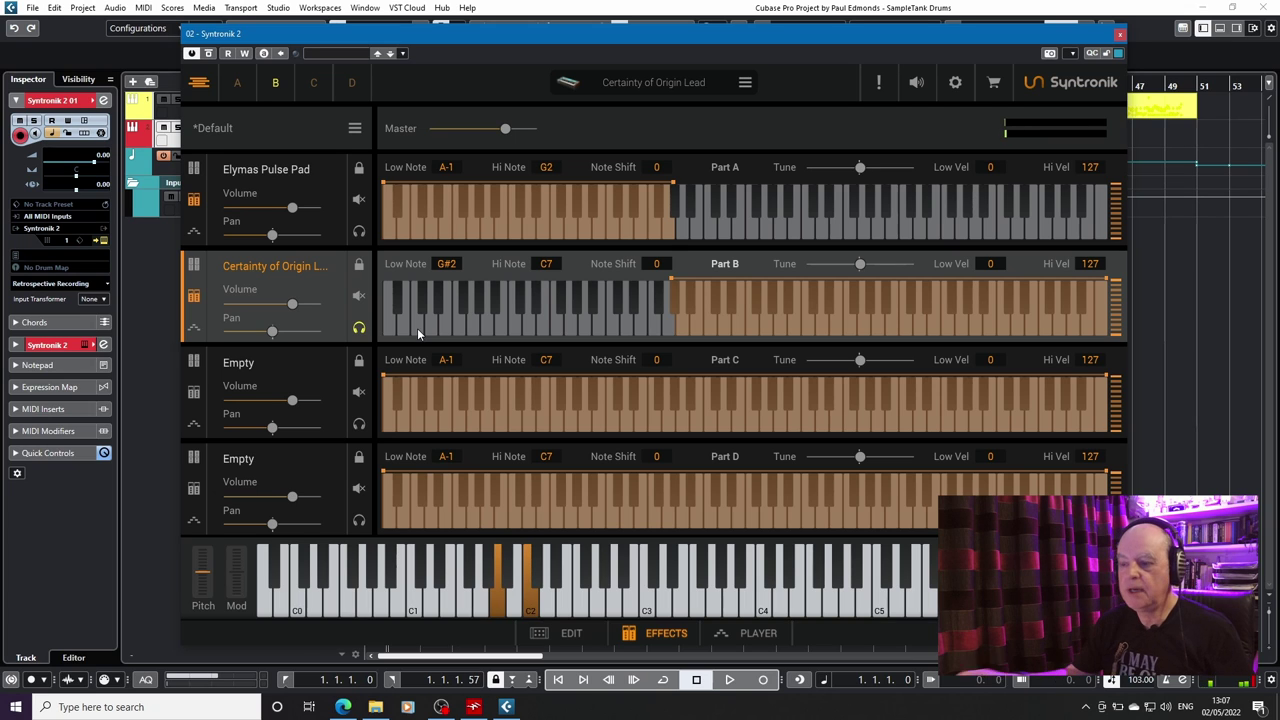
click(360, 328)
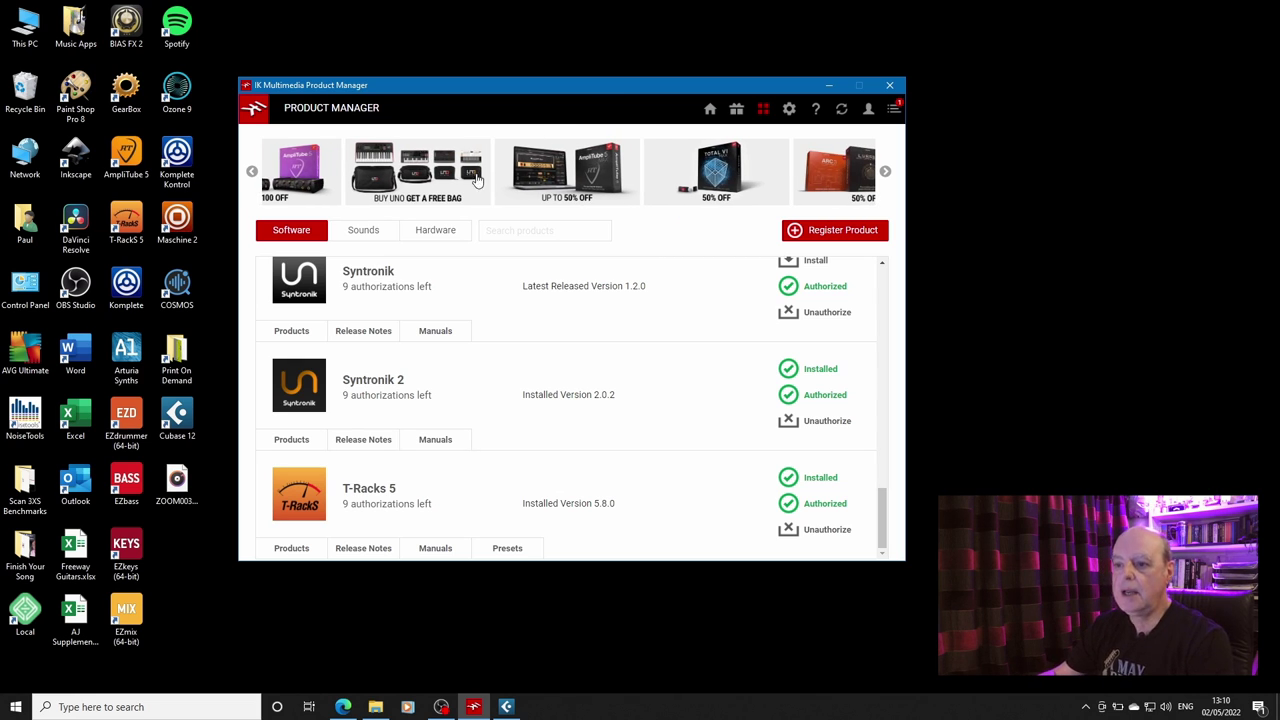
Show the Sounds list and scroll down past the Syntronik libraries to Syntronik Syner-V.
click(372, 234)
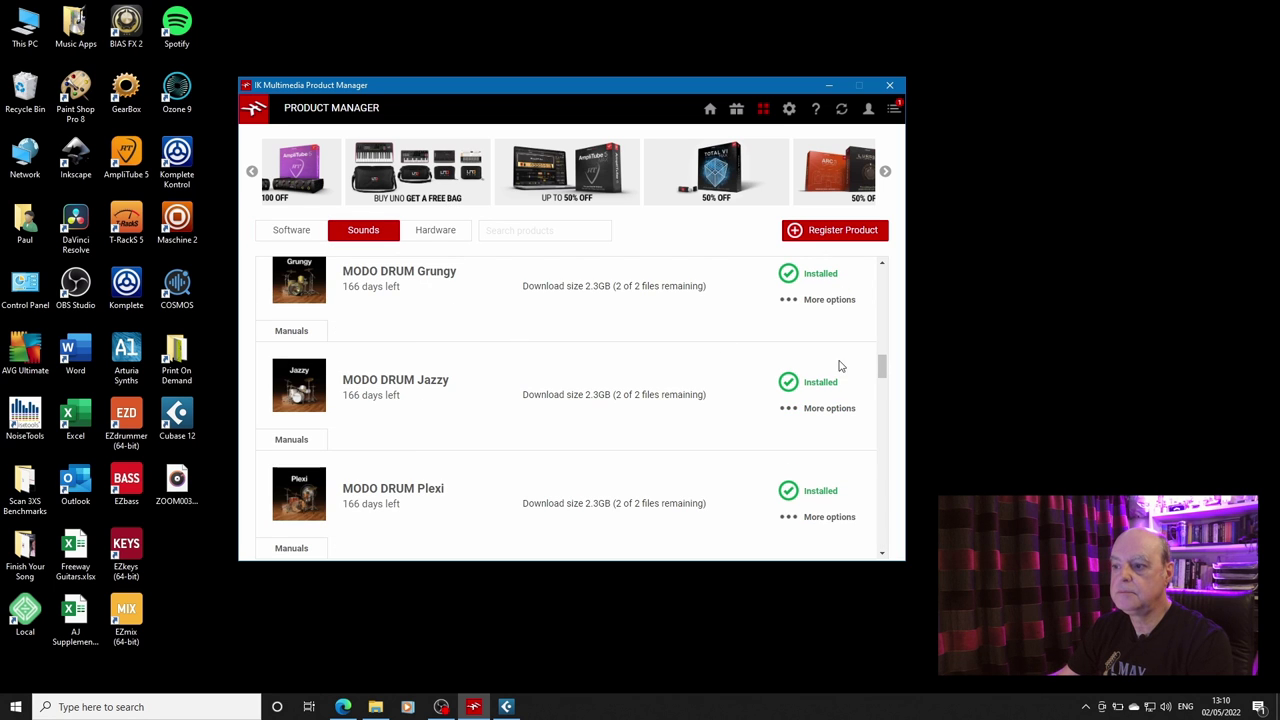
scroll(838, 370, down, 3)
scroll(838, 370, down, 10)
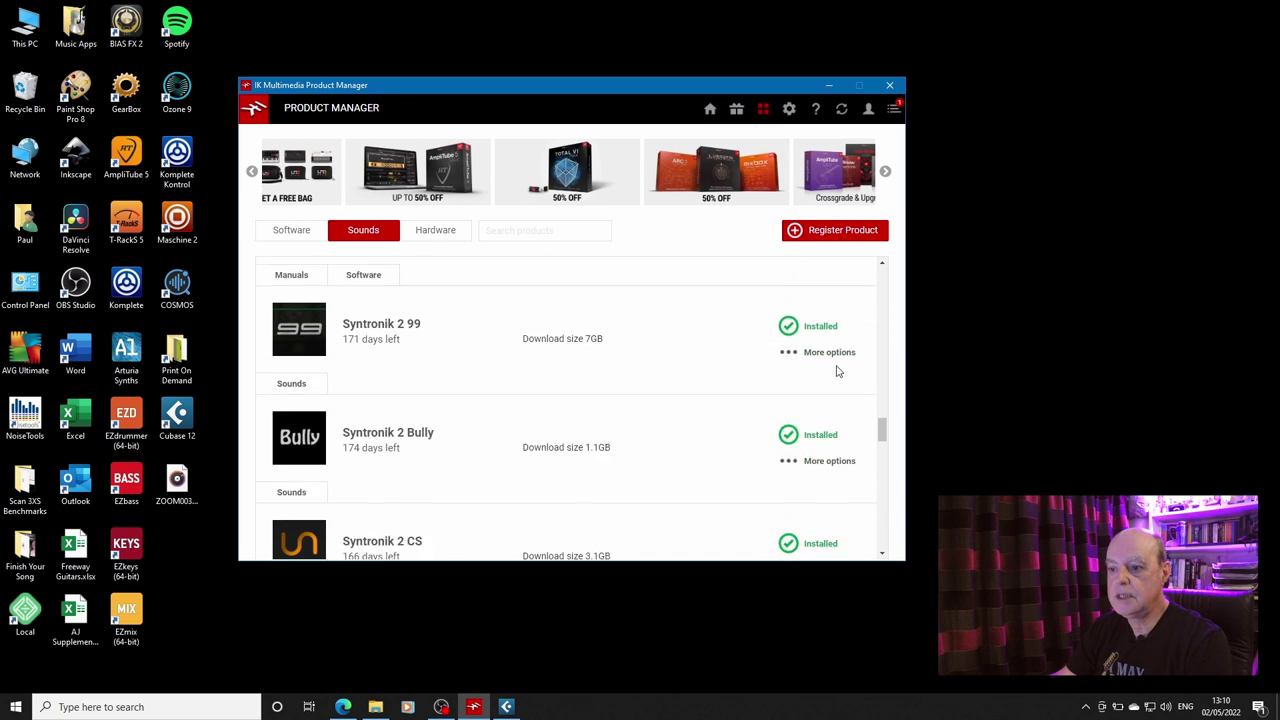
scroll(838, 371, down, 1)
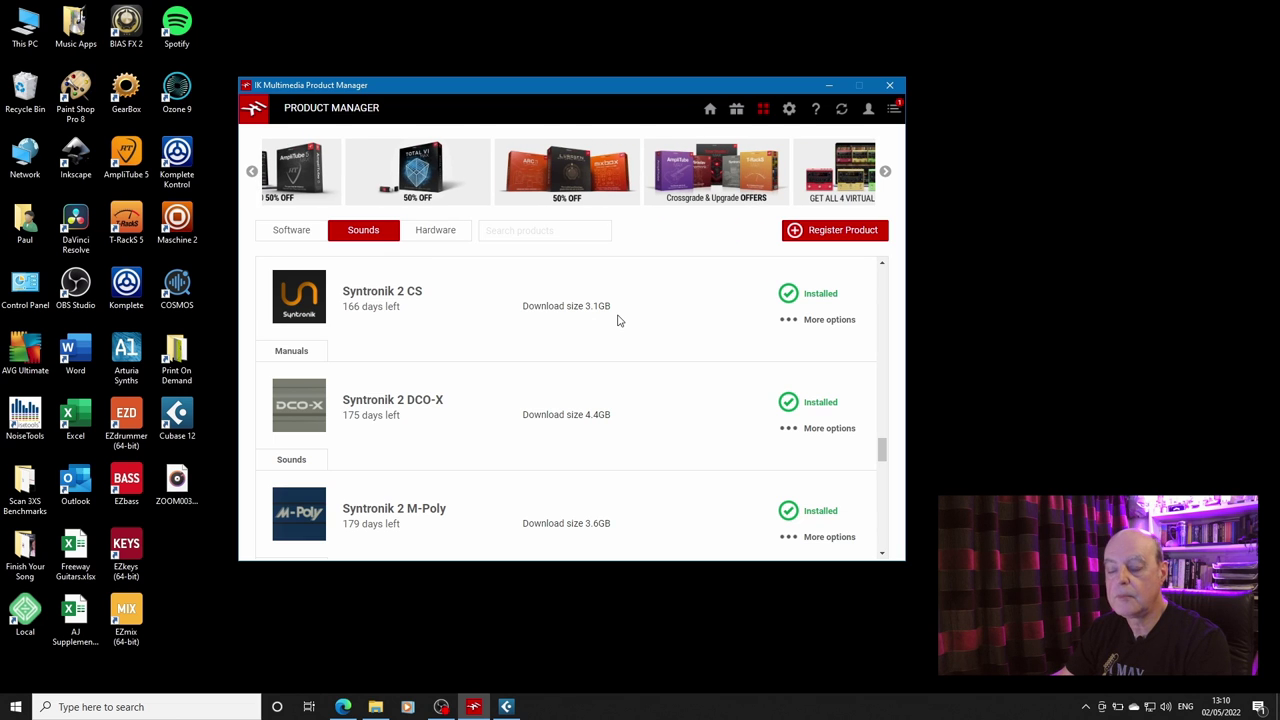
scroll(547, 373, down, 1)
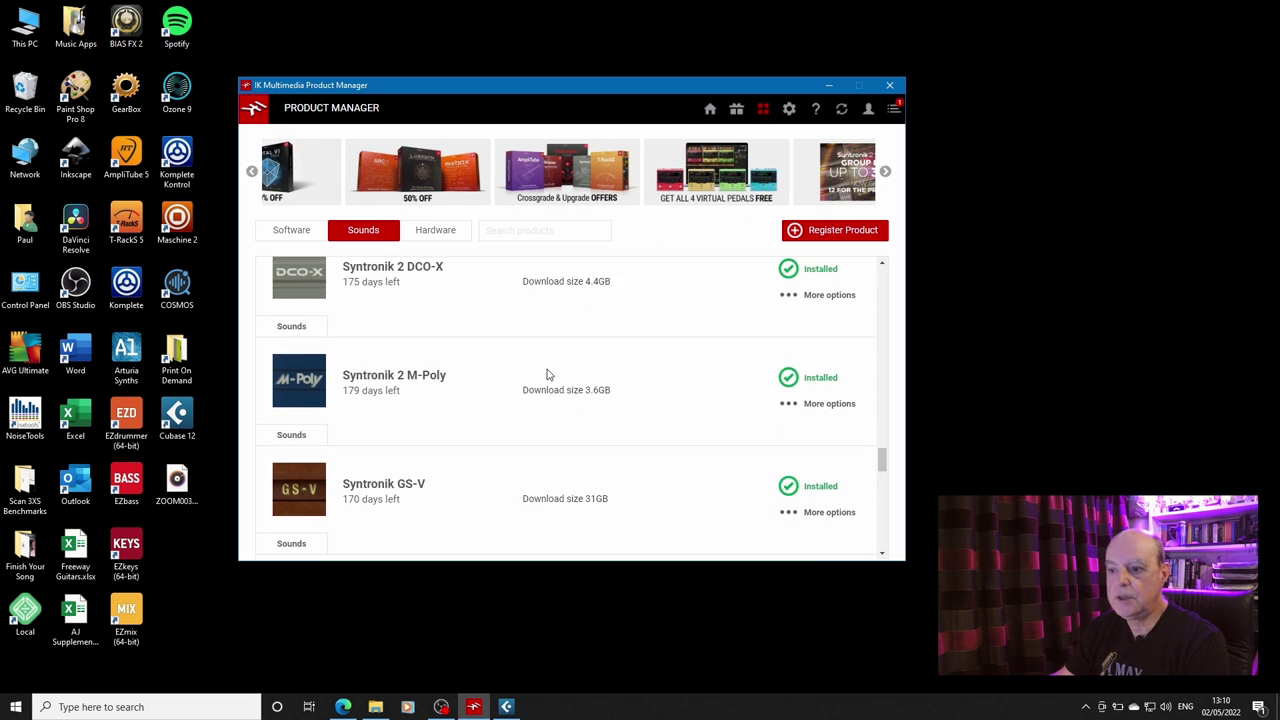
scroll(547, 374, down, 1)
scroll(547, 374, down, 1)
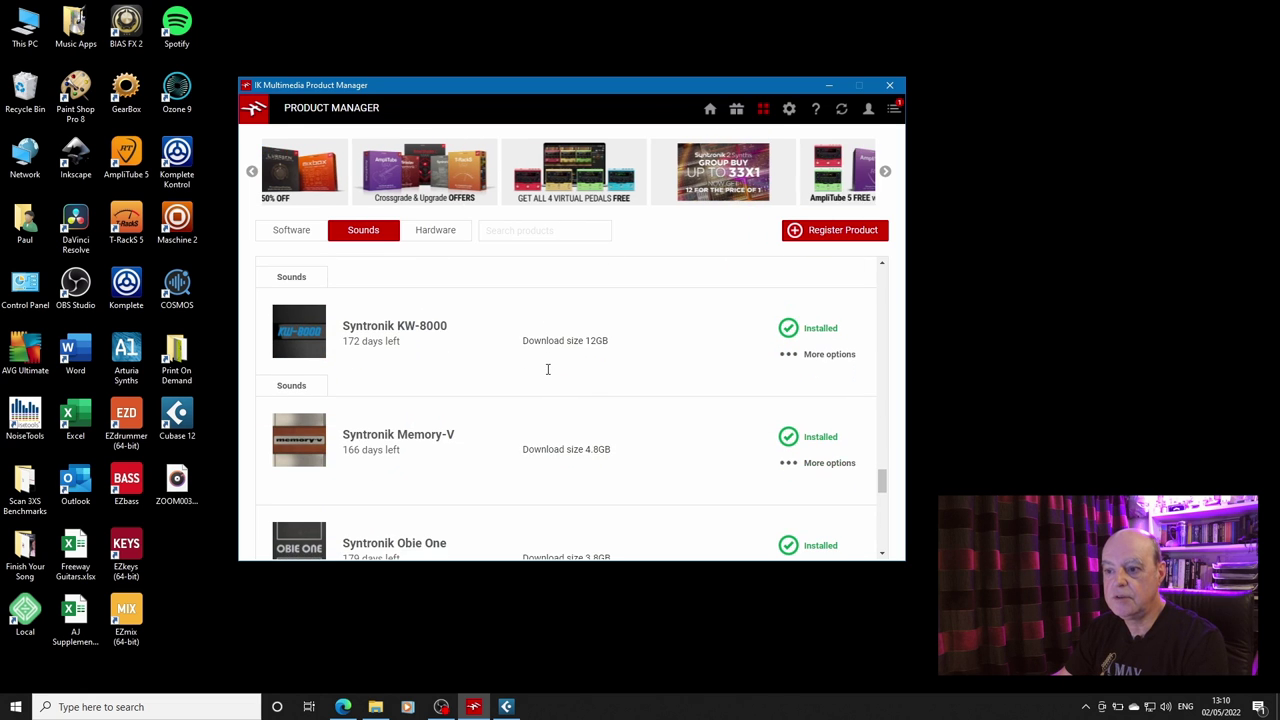
scroll(547, 374, down, 1)
scroll(547, 374, down, 1)
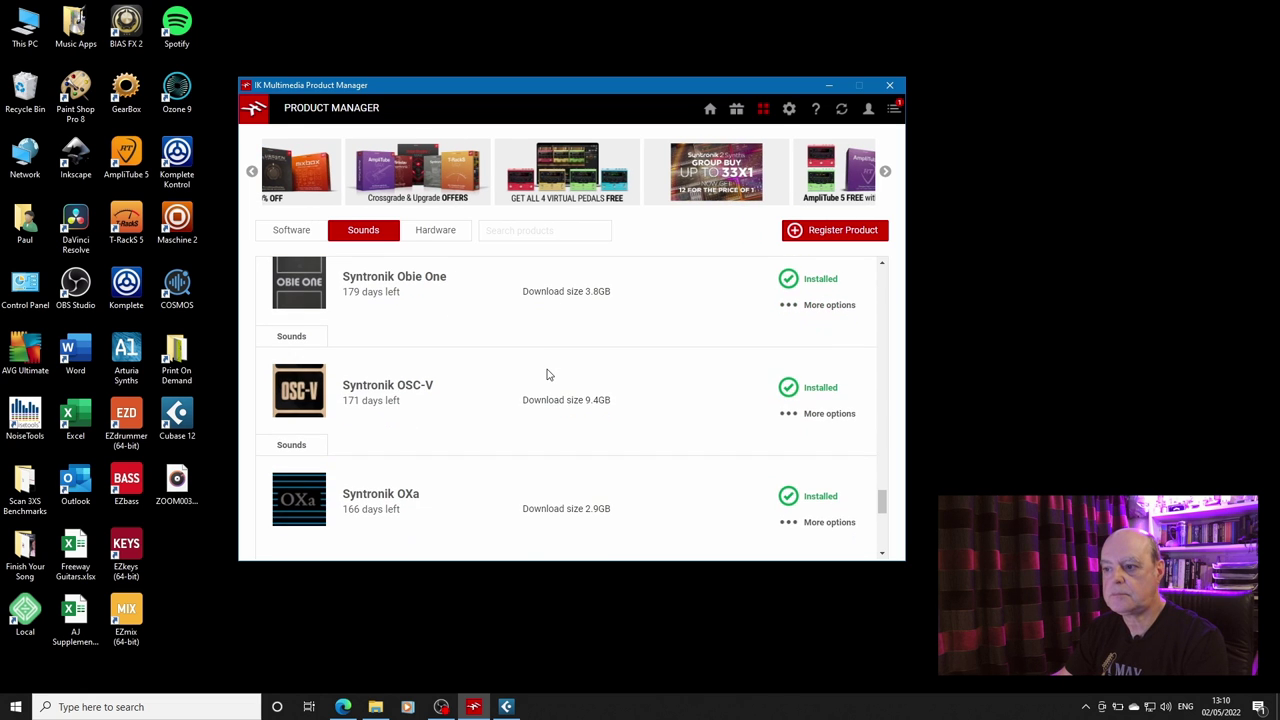
scroll(547, 374, down, 3)
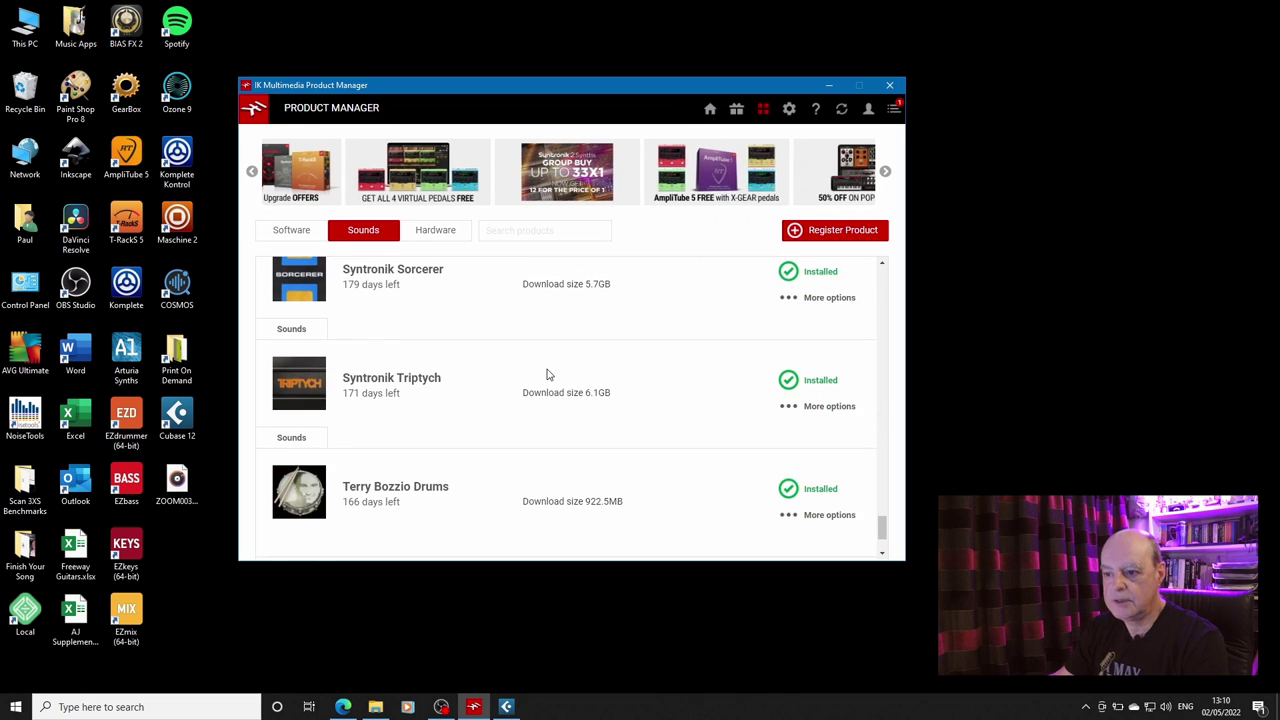
scroll(547, 374, down, 1)
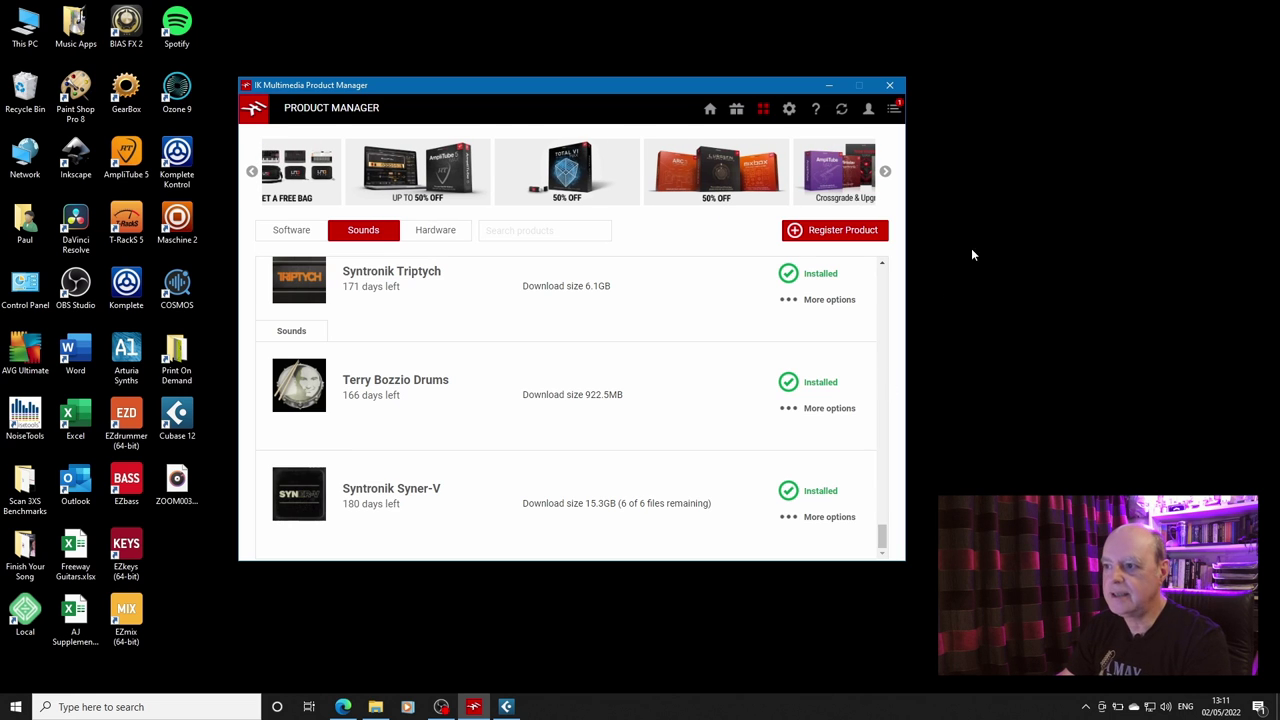
Show the notifications confirming that Syntronik Obie One installed correctly.
click(894, 112)
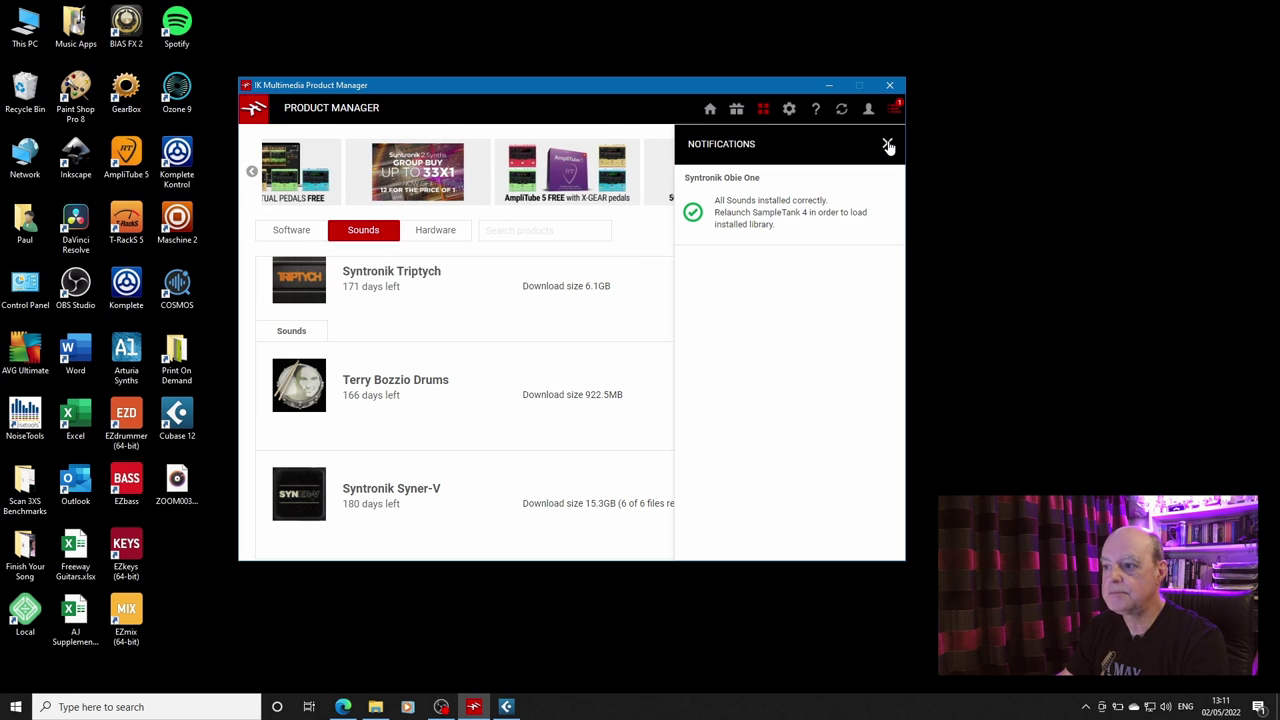
click(888, 146)
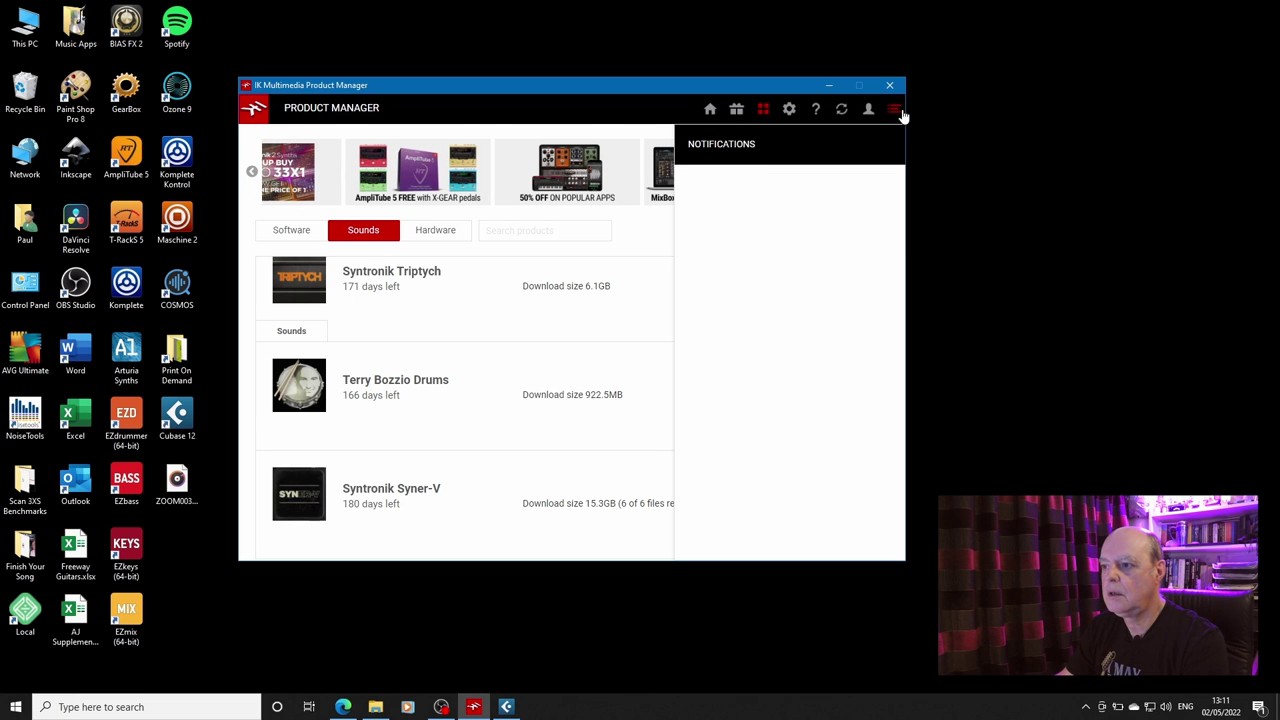
click(900, 115)
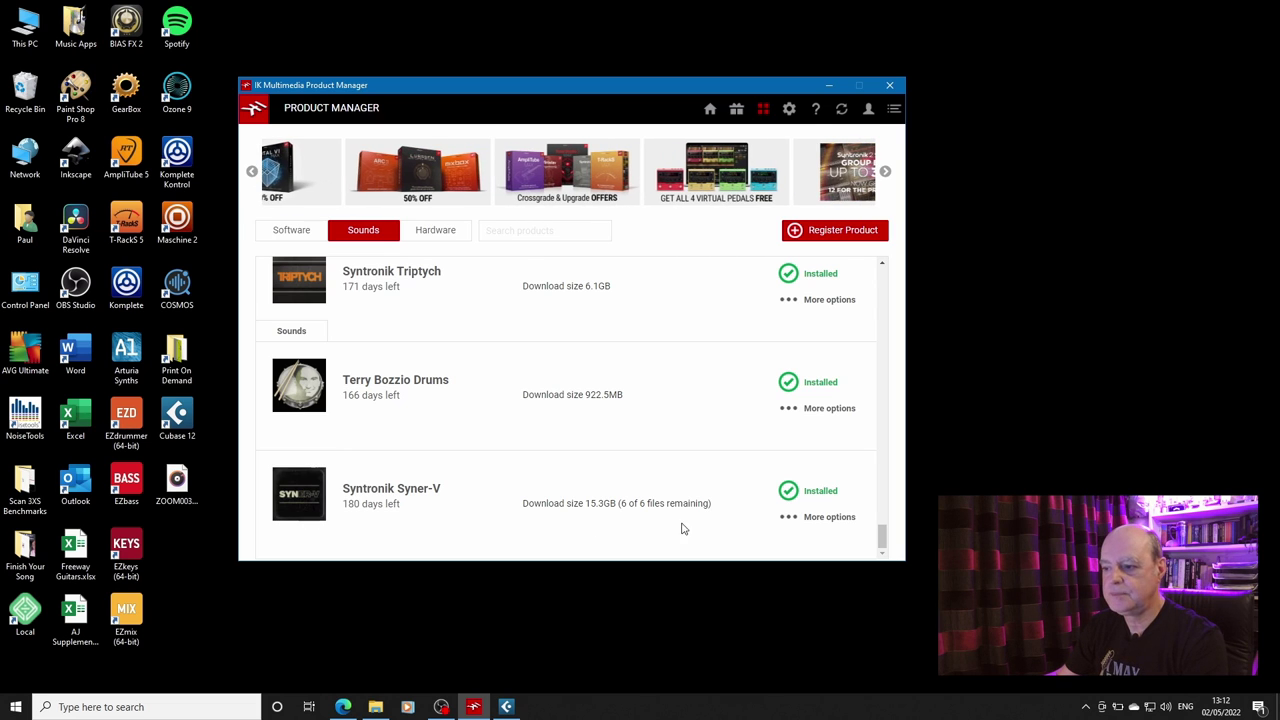
Choose Reinstall Library from Syntronik Syner-V's More options menu.
click(839, 520)
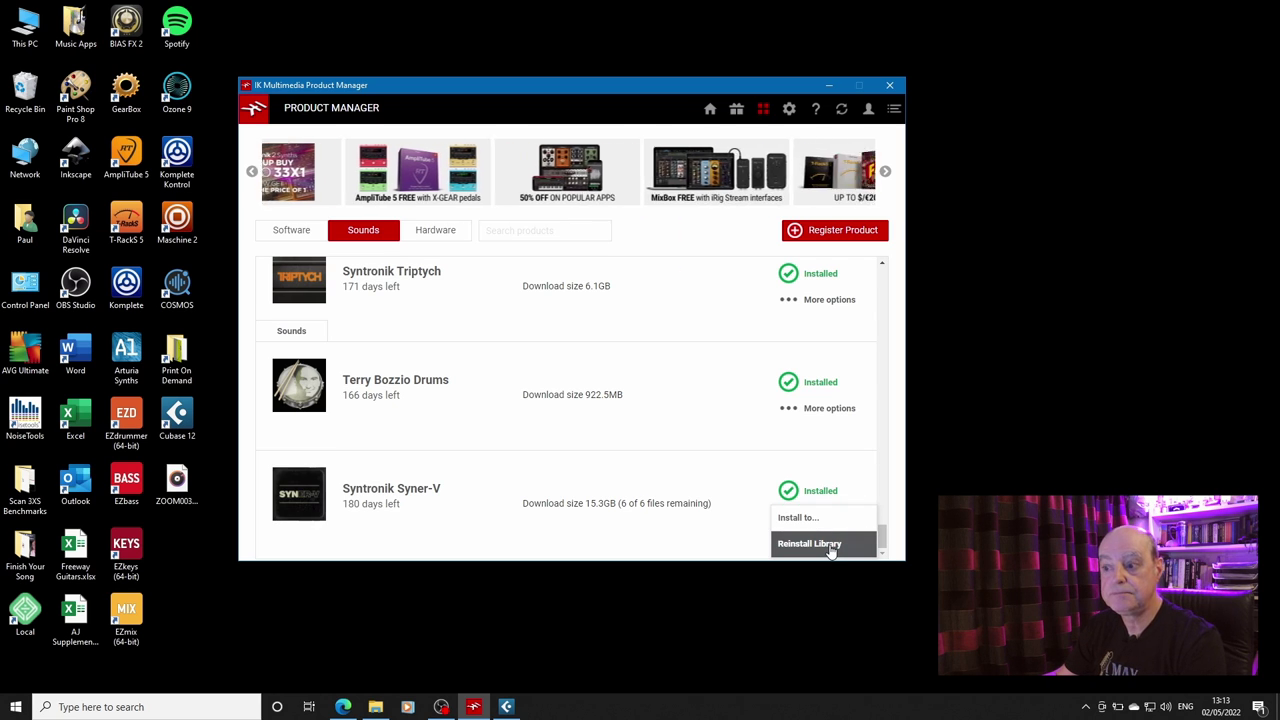
click(830, 546)
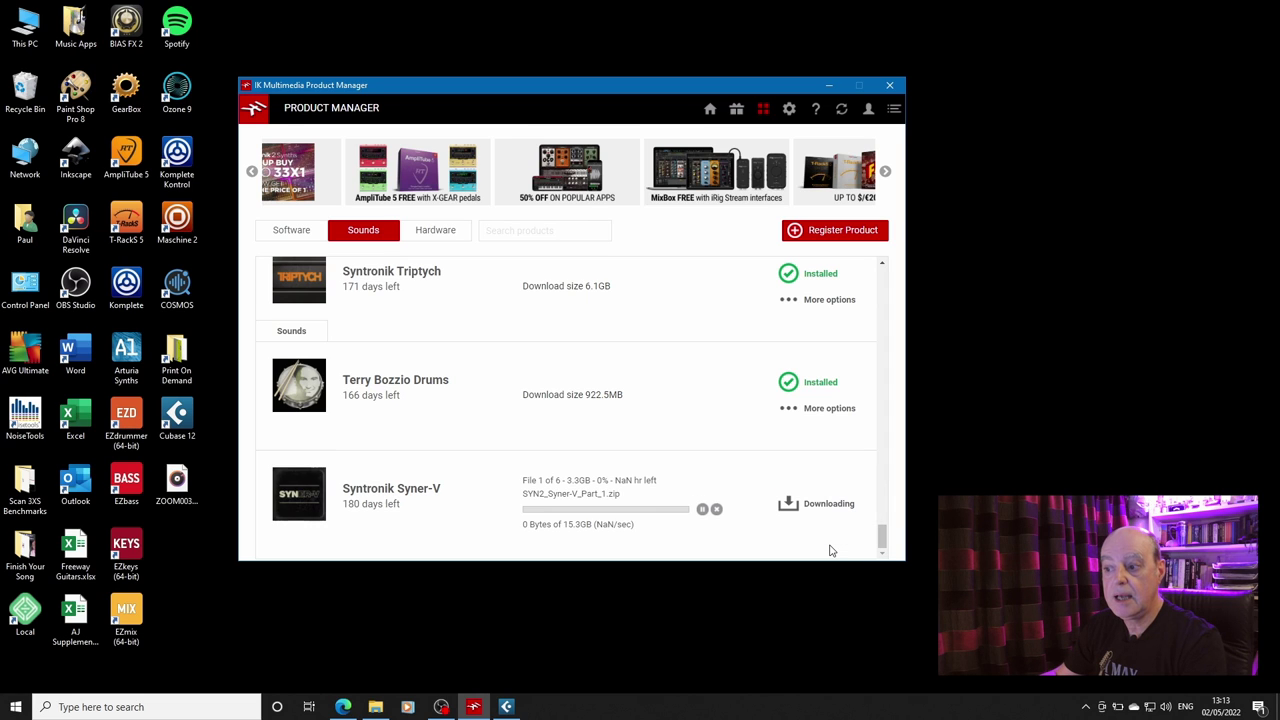